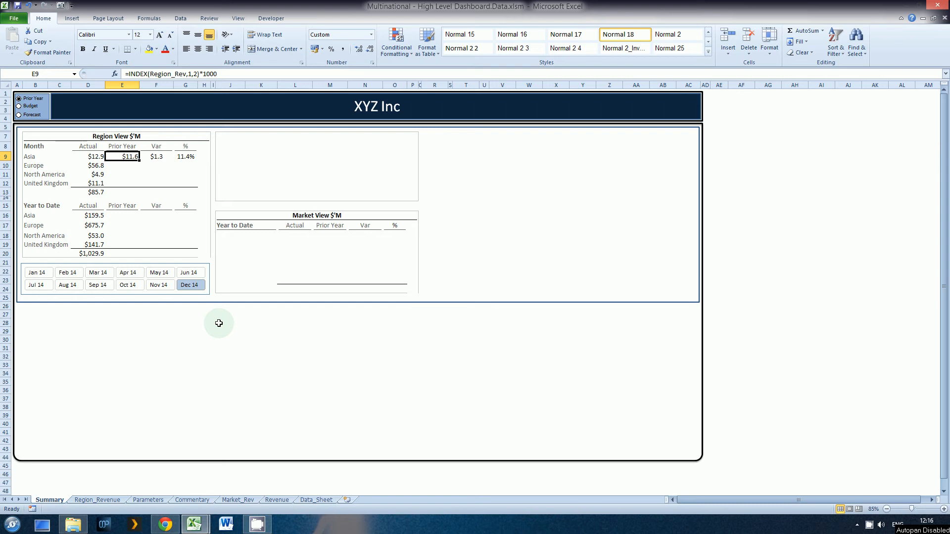
Change the column argument of Asia's monthly comparison formula to Comp+1, referencing the Bridge Selected cell on the Parameters sheet.
left_click(21, 106)
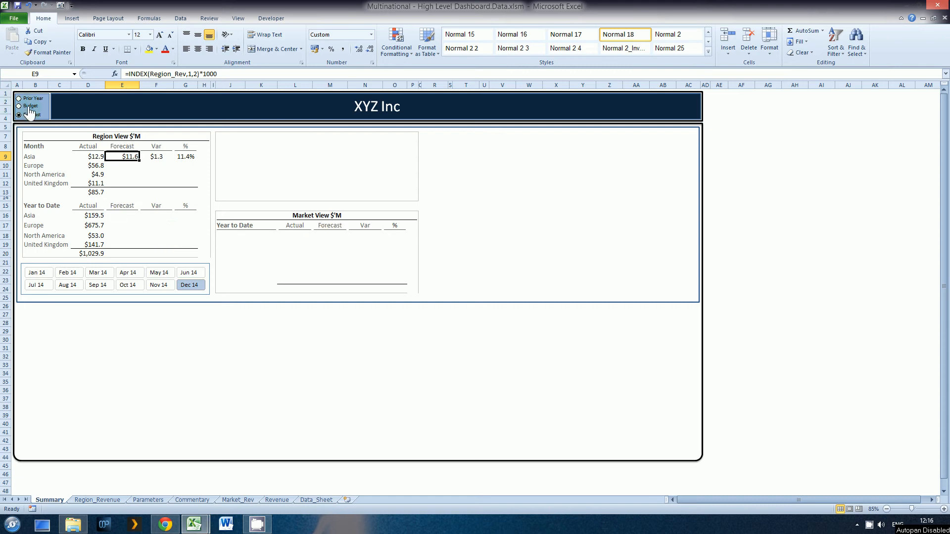
left_click(29, 99)
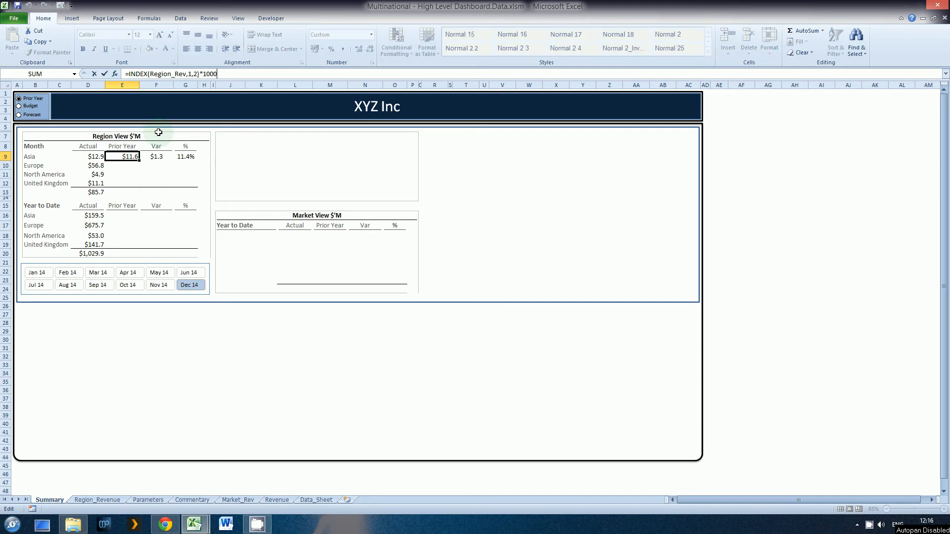
key("F2")
key("Left")
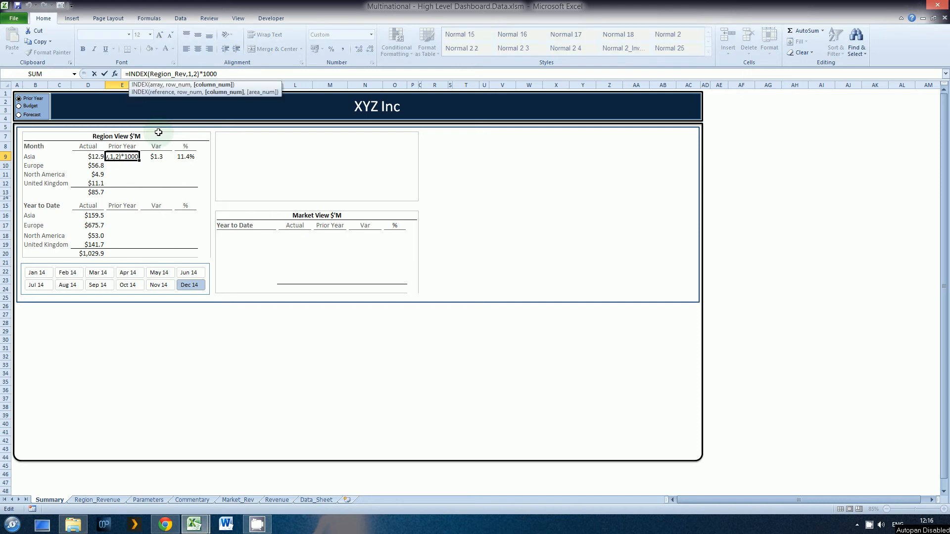
left_click(221, 85)
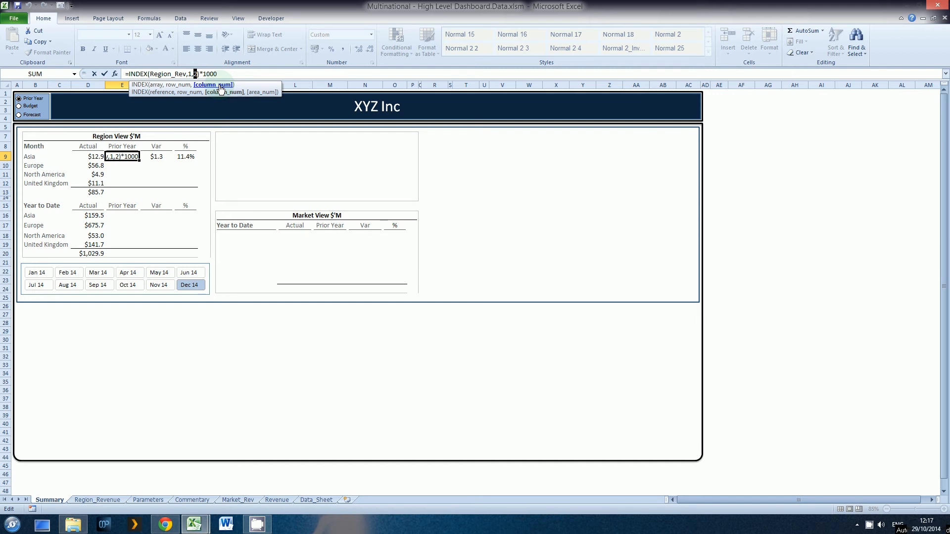
key("BackSpace")
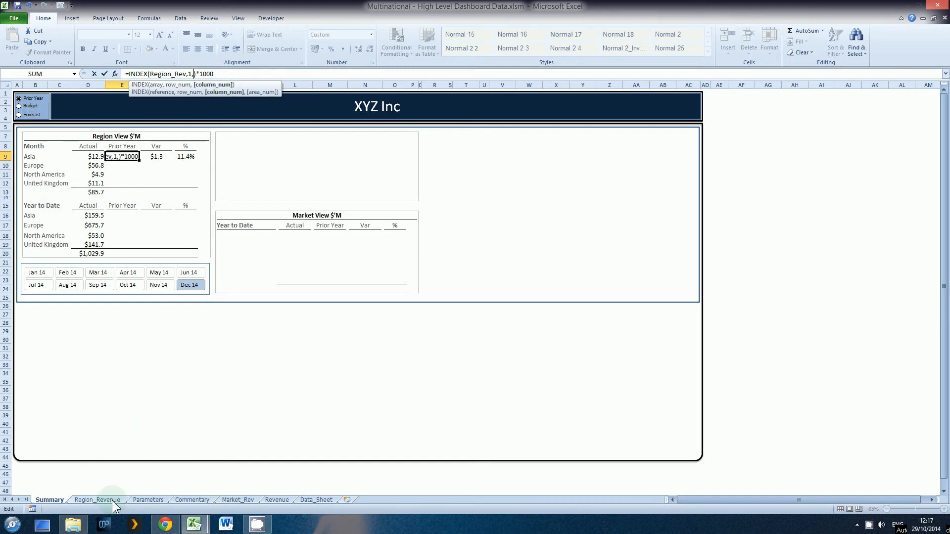
left_click(148, 500)
left_click(89, 309)
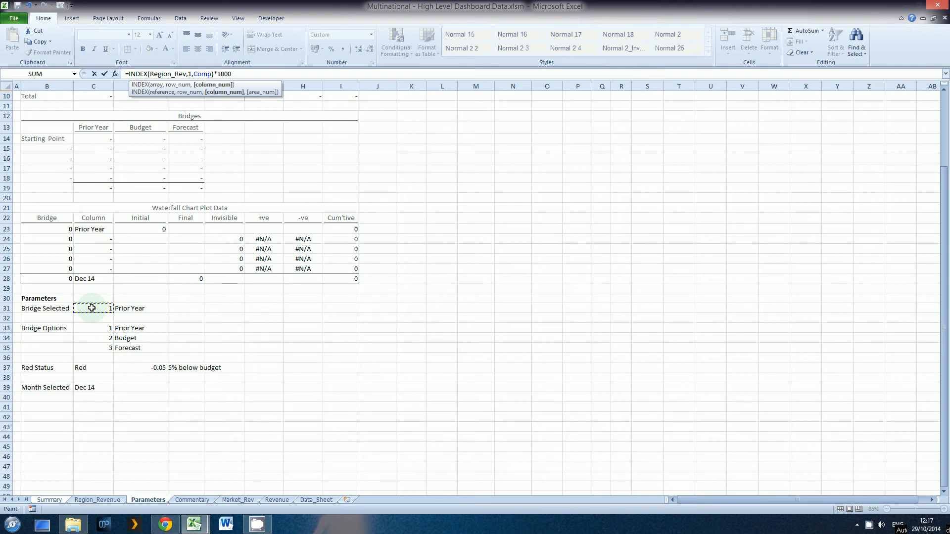
type("+1")
key("Return")
key("Up")
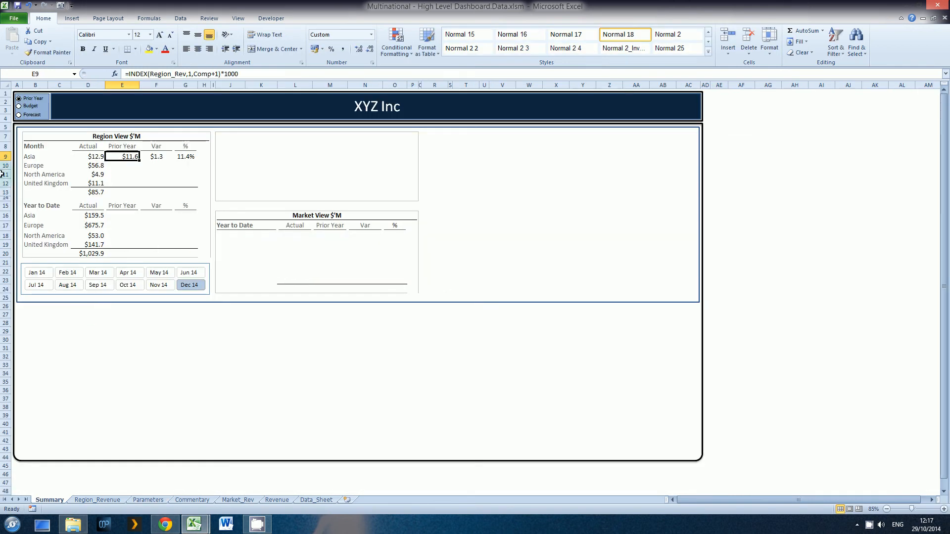
Test the comparison selector, leave it on Prior Year, and copy Asia's monthly comparison formula down to the other three regions.
left_click(26, 106)
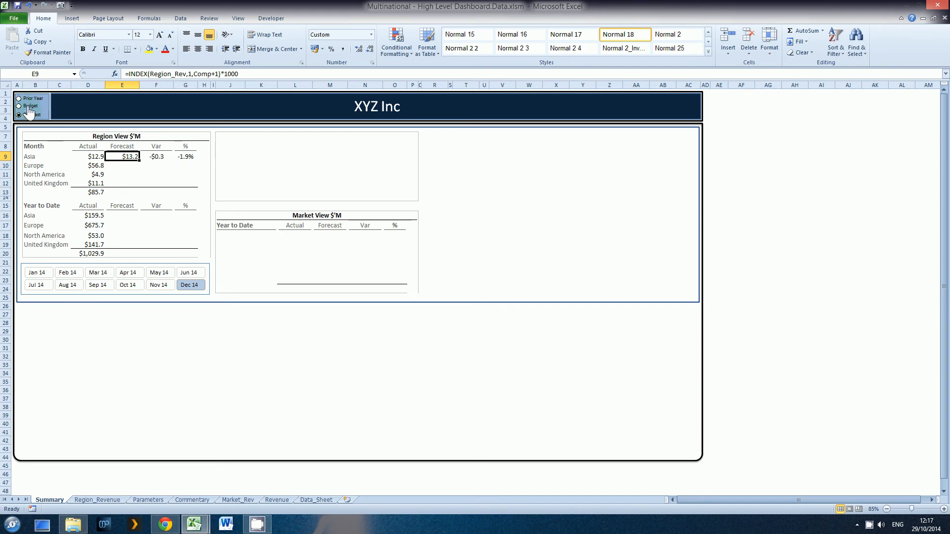
left_click(28, 98)
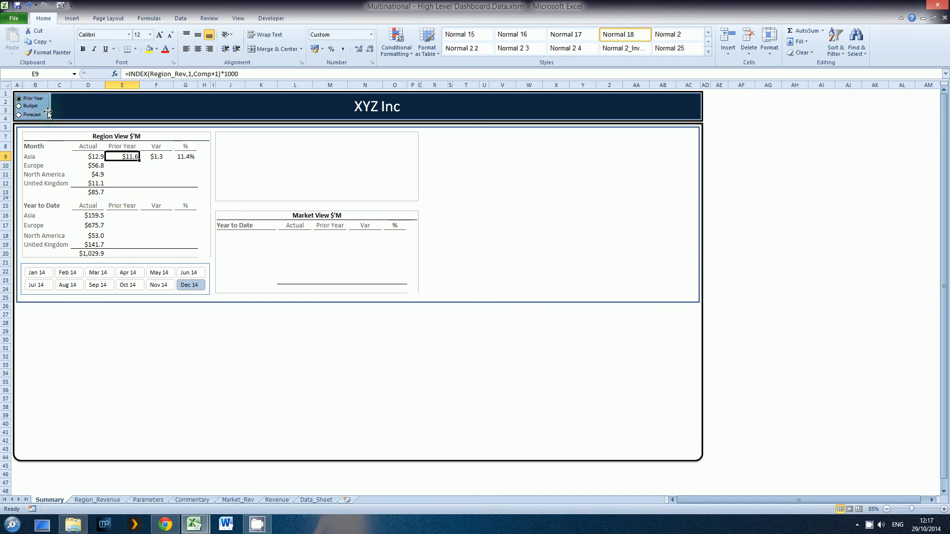
key("ctrl+c")
key("Down")
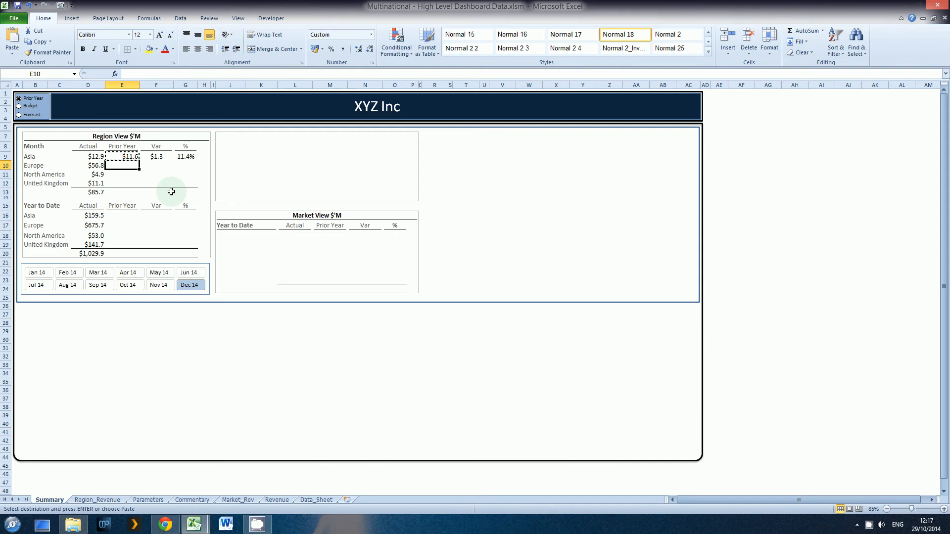
key("shift+Down")
key("shift+Down")
key("Return")
key("Up")
key("Up")
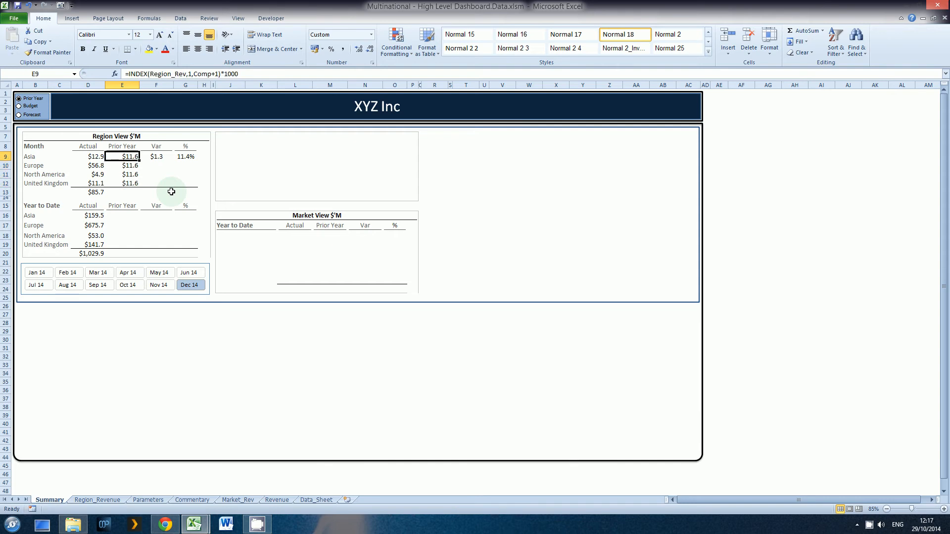
Set the row argument of Europe's monthly comparison INDEX formula to 2.
key("Down")
key("Down")
key("Down")
key("Up")
key("Up")
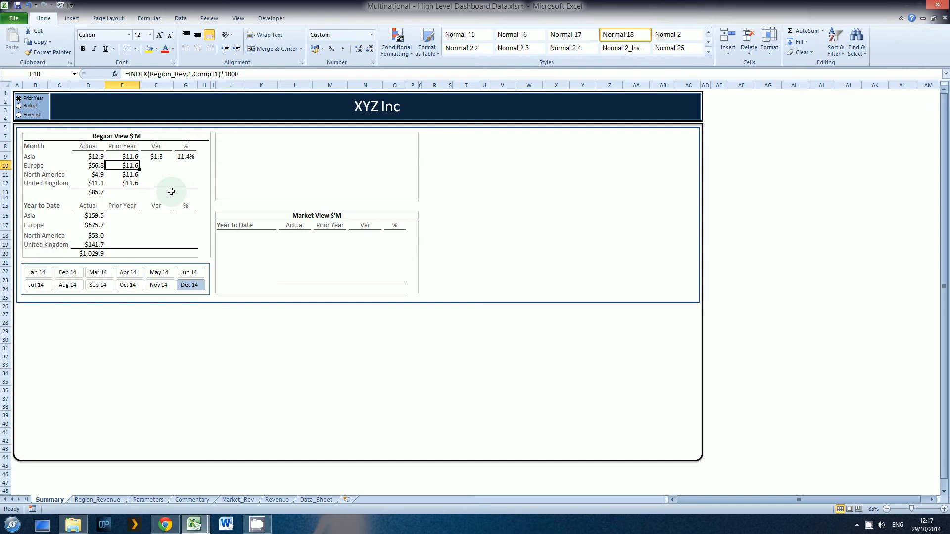
key("F2")
key("Left")
key("Left")
key("Left")
key("Left")
key("Left")
key("Left")
key("Left")
key("Left")
key("Left")
key("Left")
key("Left")
key("Left")
key("Left")
key("Left")
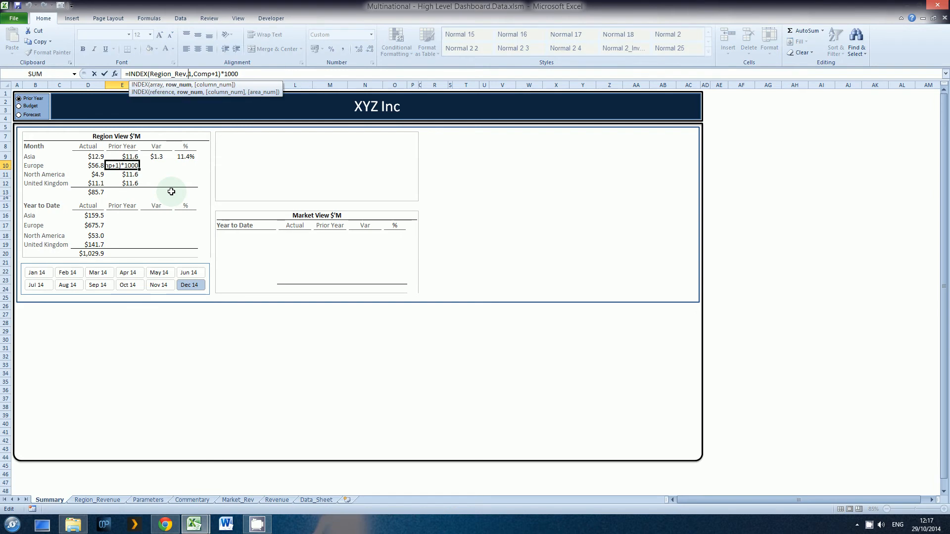
key("Delete")
type("2")
key("Return")
Set the row argument of North America's monthly comparison INDEX formula to 3.
key("F2")
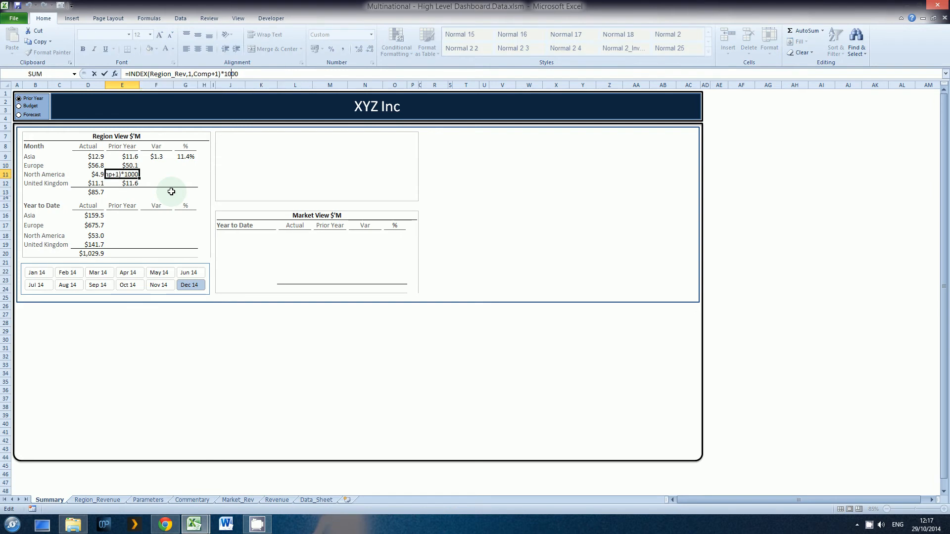
key("Left")
key("Left")
key("Left")
key("Left")
key("Left")
key("Left")
key("Left")
key("Left")
key("Left")
key("Left")
key("Left")
key("BackSpace")
type("3")
key("Return")
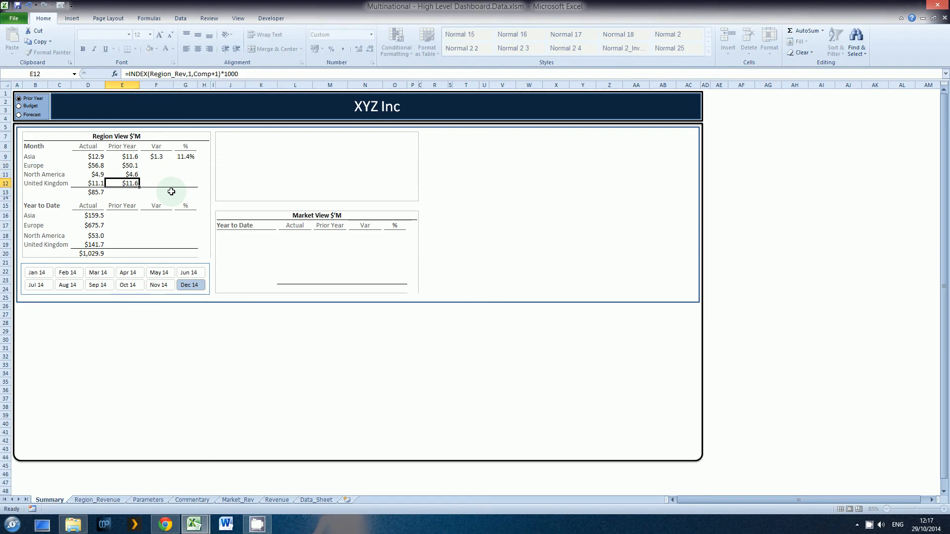
Set the row argument of United Kingdom's monthly comparison INDEX formula to 4.
key("F2")
key("Left")
key("Left")
key("Left")
key("Left")
key("Left")
key("Left")
key("Left")
key("Left")
key("Left")
key("Left")
key("Left")
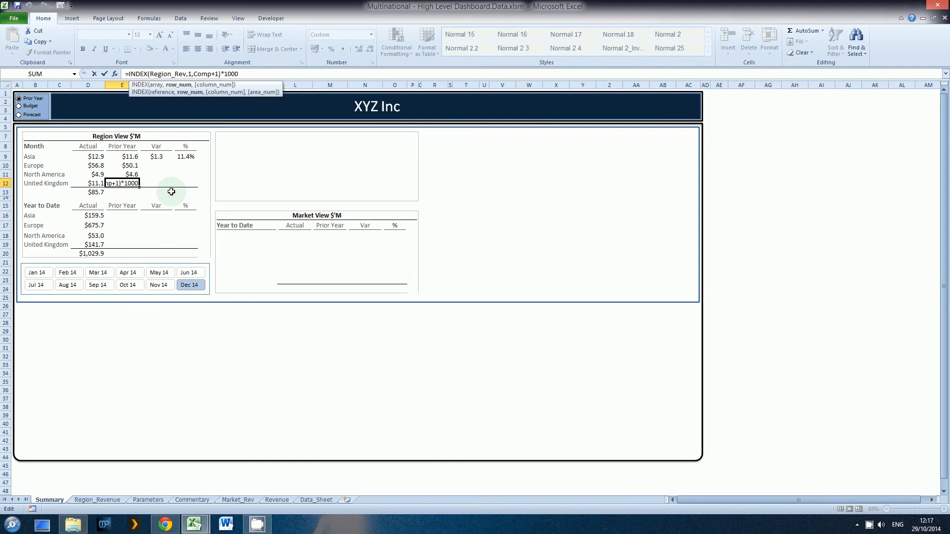
key("BackSpace")
type("4")
key("Return")
Review the monthly region rows and check the comparison formulas beside them.
key("Left")
key("Left")
key("Left")
key("Left")
key("Up")
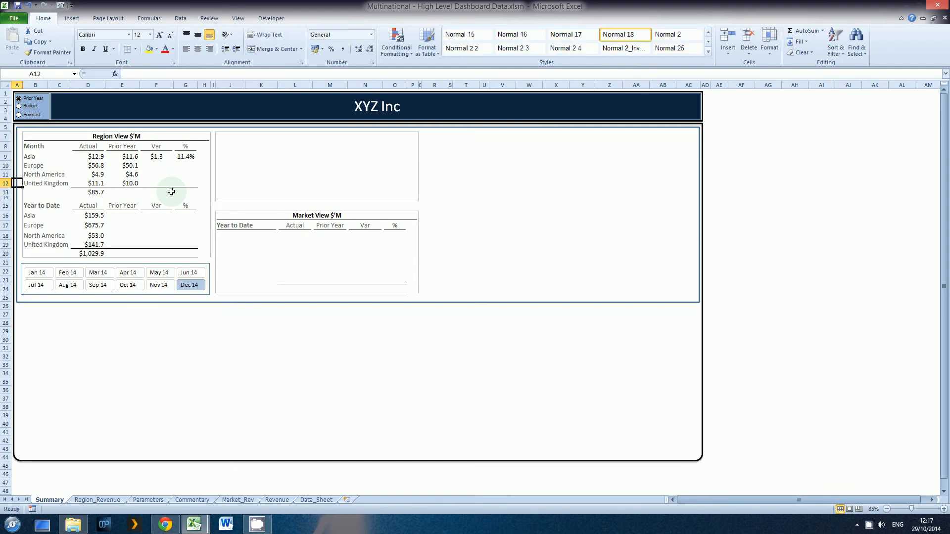
key("Up")
key("Up")
key("Up")
key("Down")
key("Down")
key("Down")
key("Right")
key("Right")
key("Right")
key("Up")
key("Up")
key("Up")
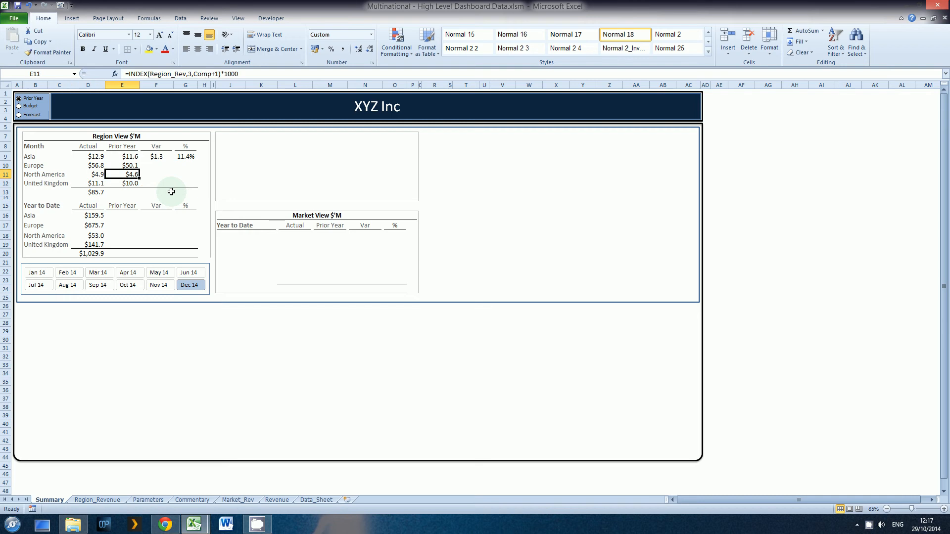
Total the monthly Prior Year column in E13 by summing E9:E12.
key("Down")
key("Down")
key("Down")
key("Down")
key("alt+equal")
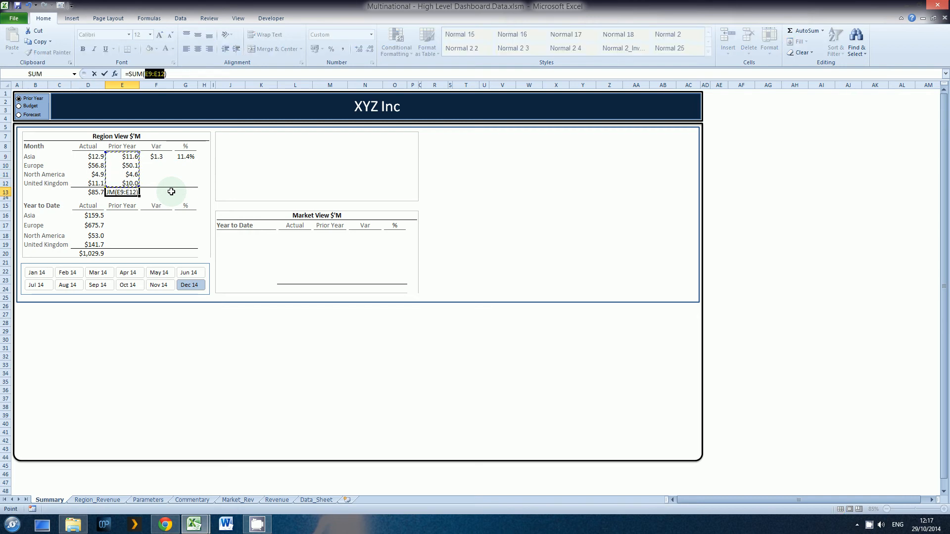
key("Return")
Copy Asia's monthly variance formula down to Europe, North America and United Kingdom.
key("Up")
key("Up")
key("Up")
key("Up")
key("Up")
key("Right")
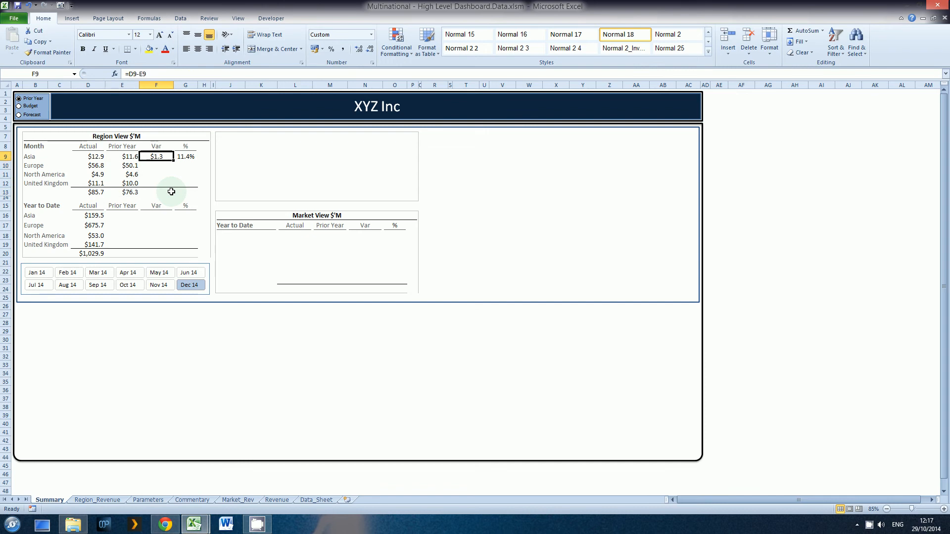
key("ctrl+c")
key("Down")
key("shift+Down")
key("shift+Down")
key("Return")
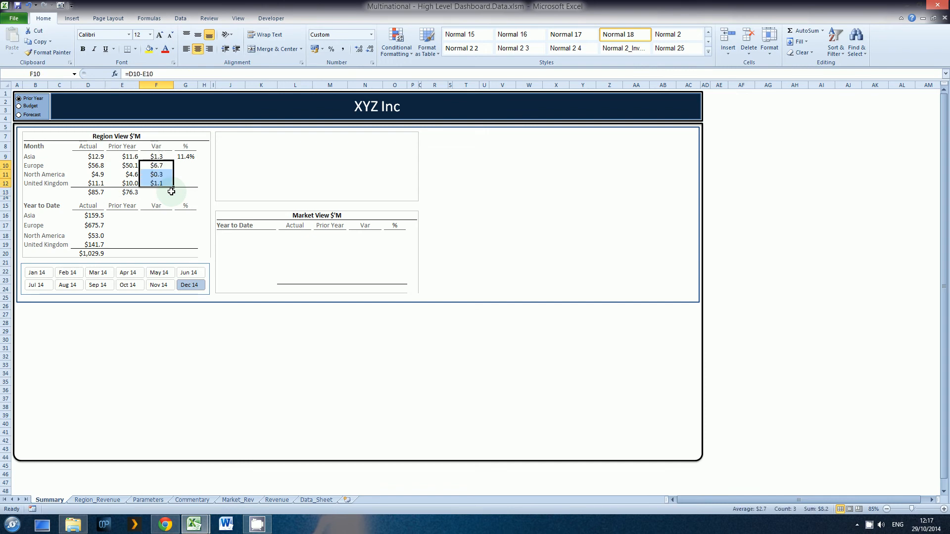
Add an AutoSum total beneath the monthly Var column in F13.
key("Down")
key("Down")
key("Down")
key("alt+equal")
key("Return")
Copy Asia's monthly percentage formula and paste only the formulas into G10:G13, including the total row.
key("Up")
key("Up")
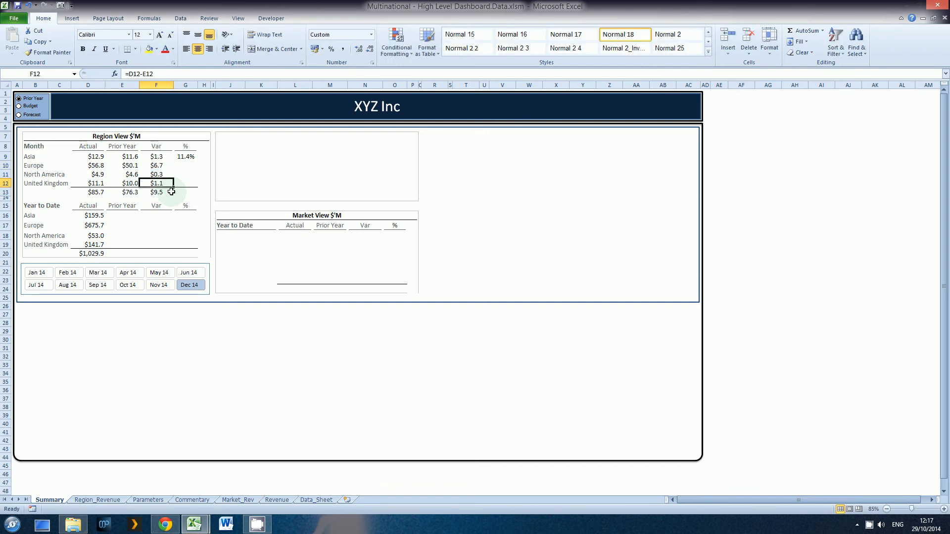
key("Up")
key("Up")
key("Up")
key("Right")
key("ctrl+c")
key("Down")
key("shift+Down")
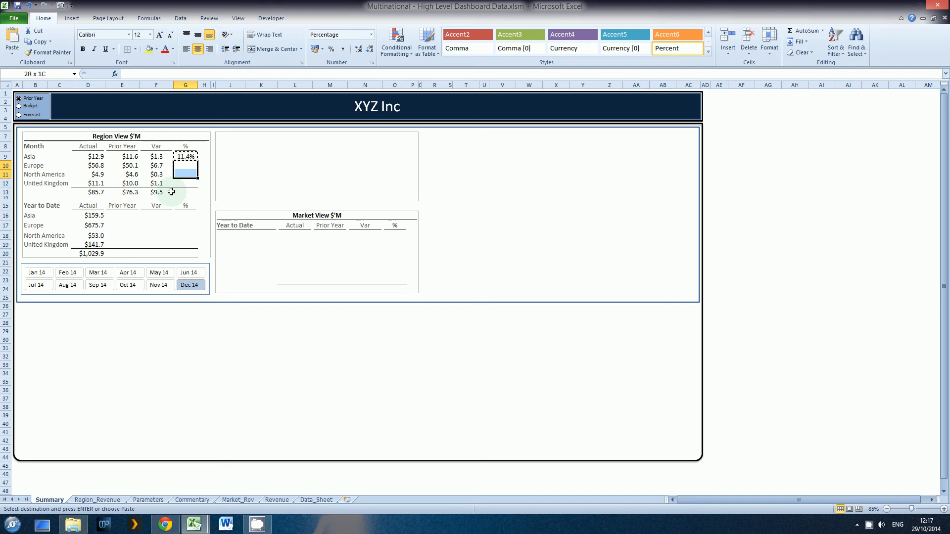
key("shift+Down")
key("shift+Down")
key("alt+e")
key("s")
key("f")
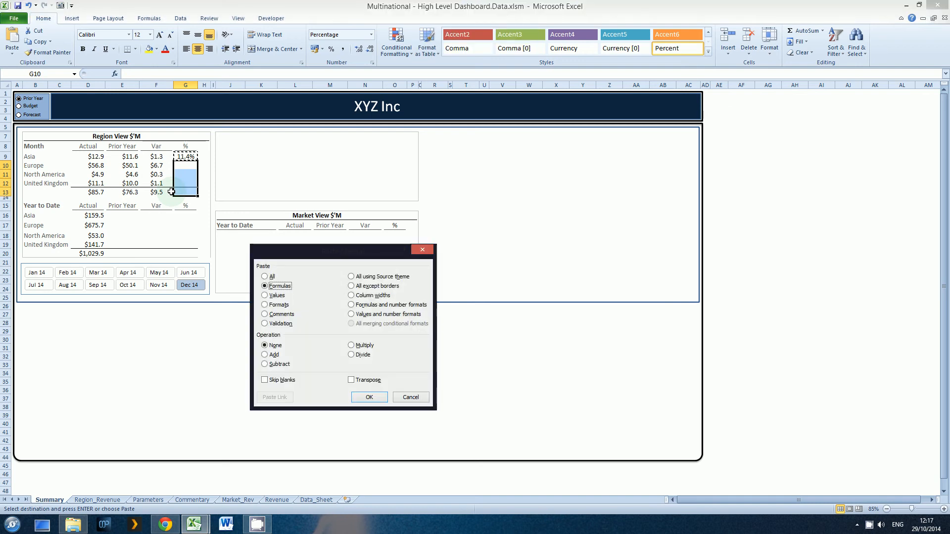
key("v")
key("t")
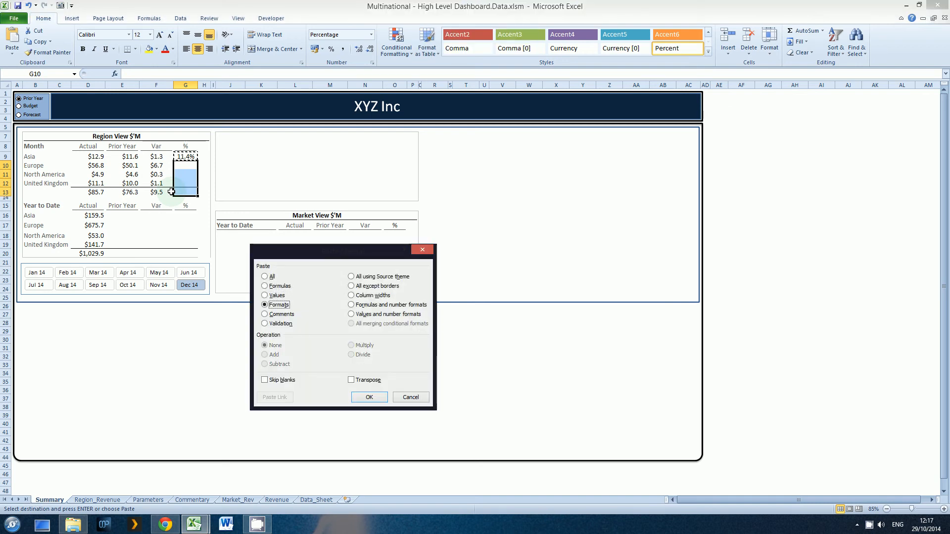
key("v")
key("f")
key("Return")
key("Down")
key("Down")
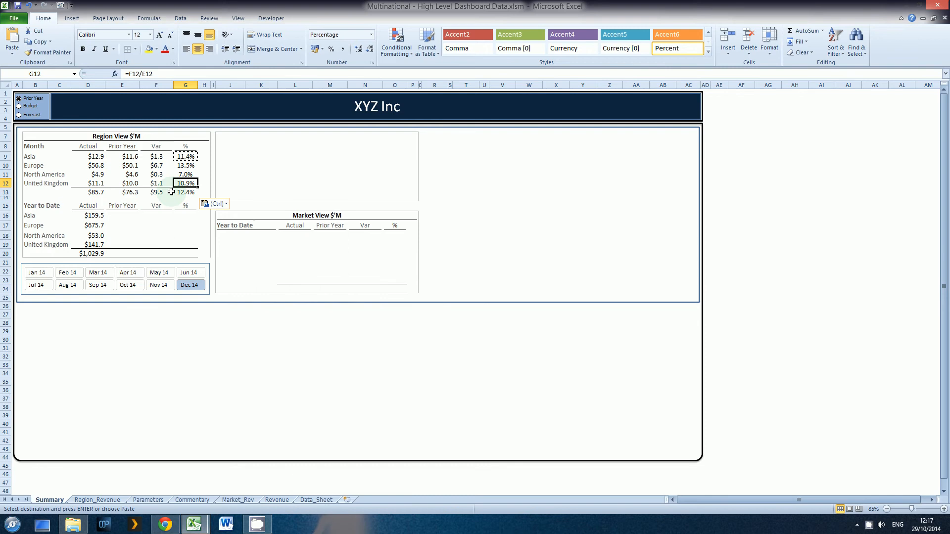
key("Down")
key("Escape")
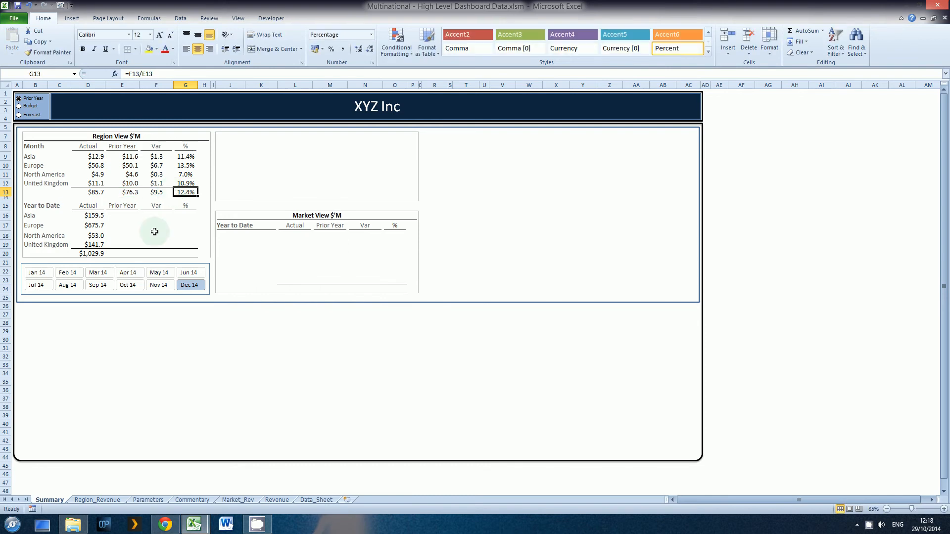
Compare the monthly total row with the one in the finished Wayne Tech dashboard workbook, and return to the XYZ Inc workbook.
left_click(94, 192)
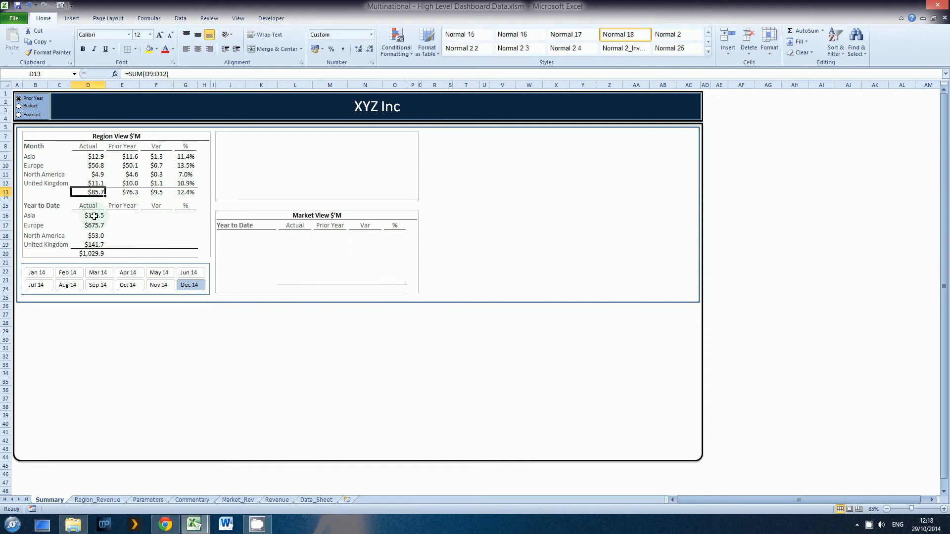
left_click(188, 191)
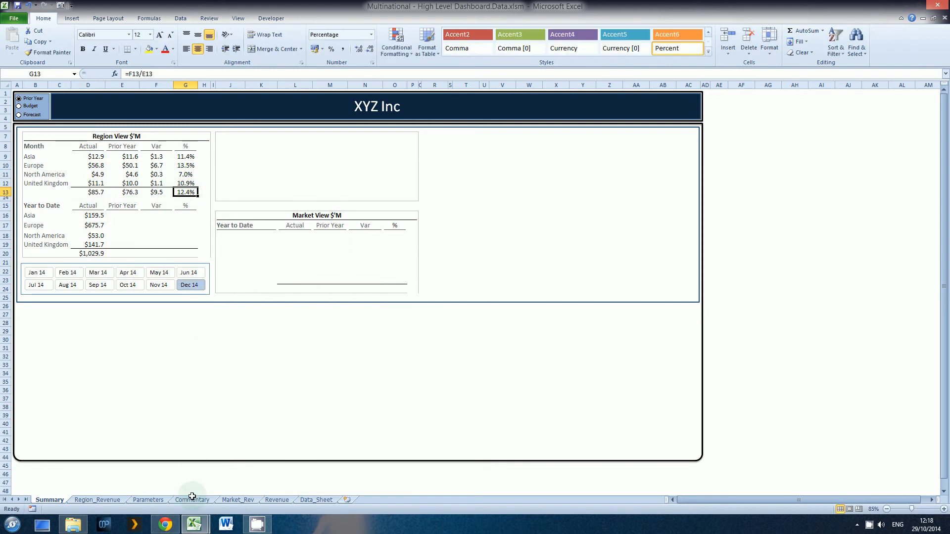
mouse_move(194, 525)
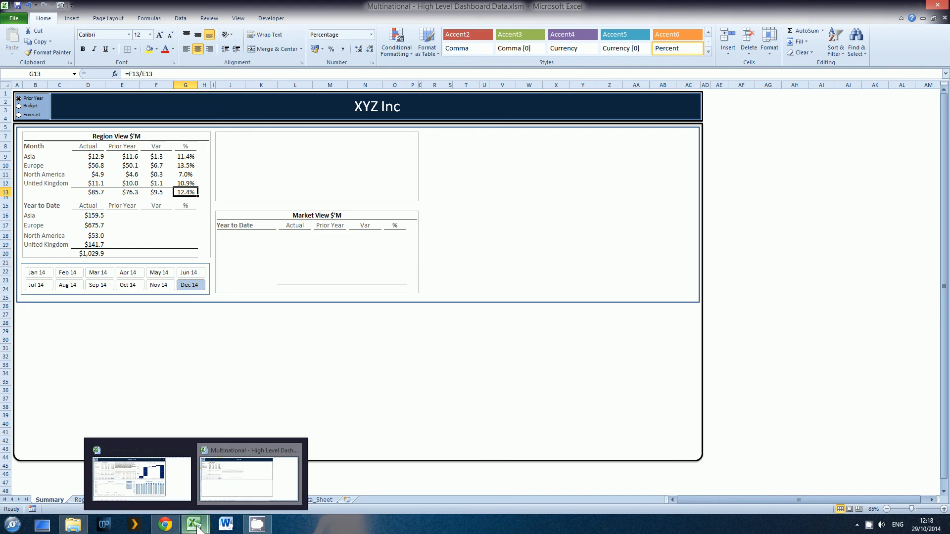
left_click(167, 497)
left_click(93, 192)
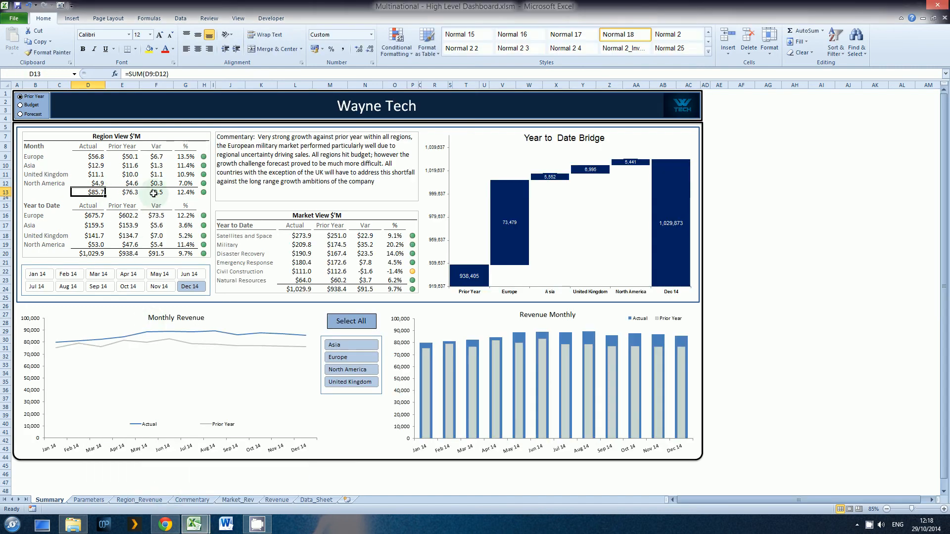
left_click(177, 193)
key("alt+Tab")
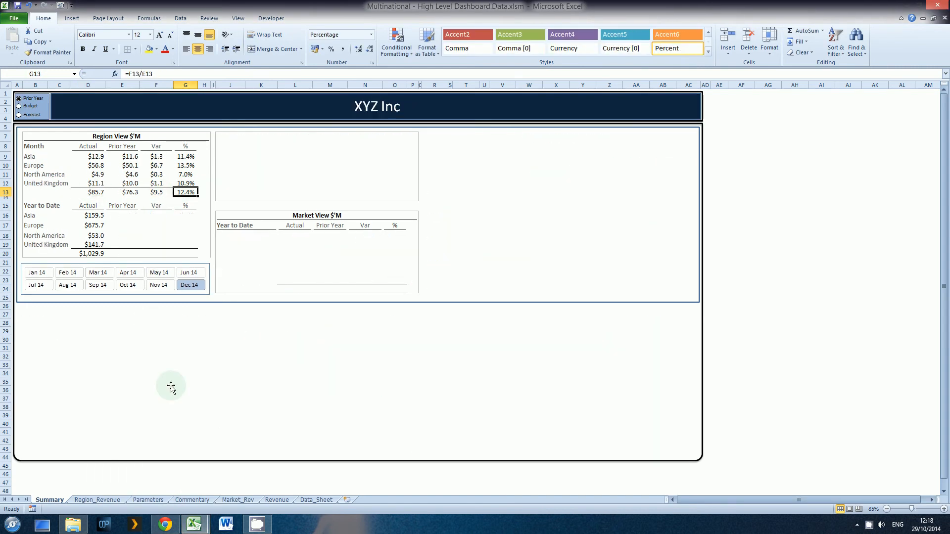
Copy Asia's monthly comparison, variance and percentage formulas into Asia's Year to Date row, starting at E16.
left_click(119, 214)
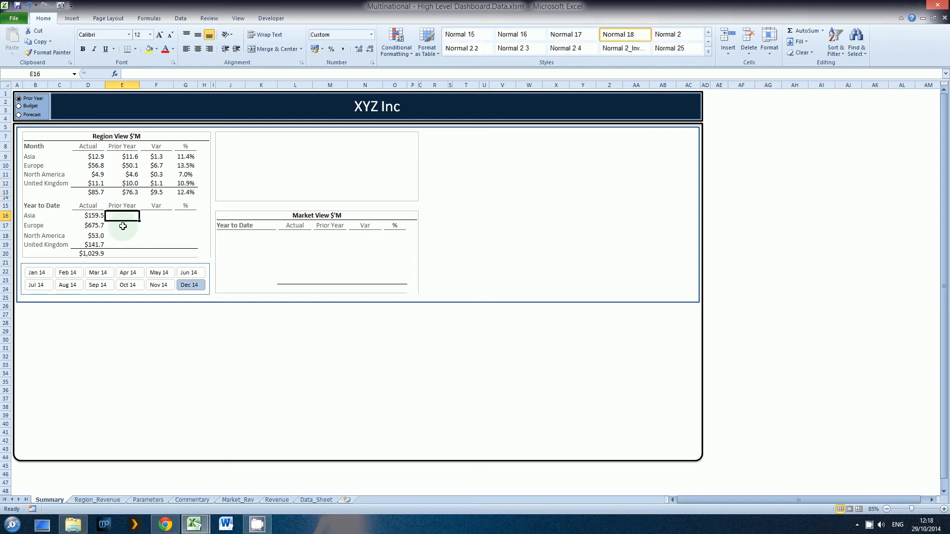
left_click_drag(127, 156, 178, 158)
key("ctrl+c")
key("Down")
key("Down")
key("Down")
key("Down")
key("Down")
key("Down")
key("Down")
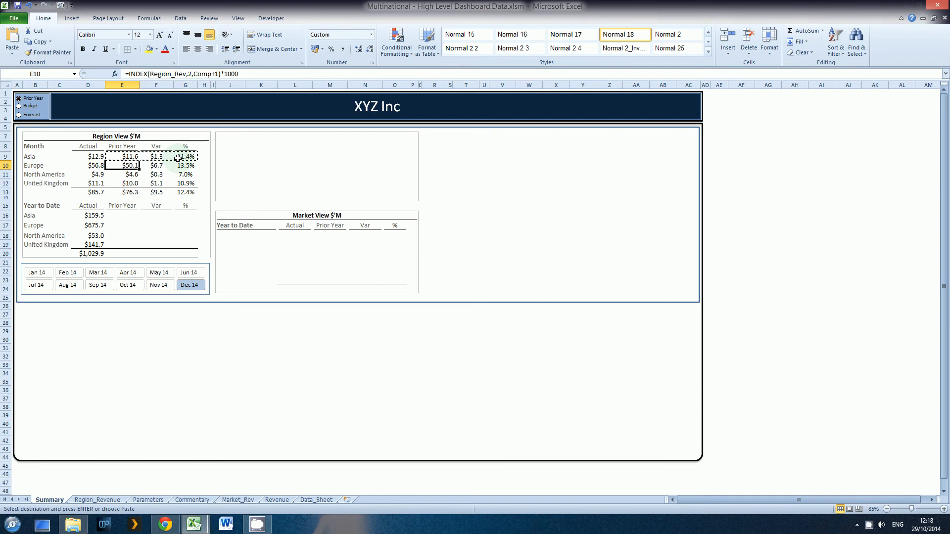
key("Return")
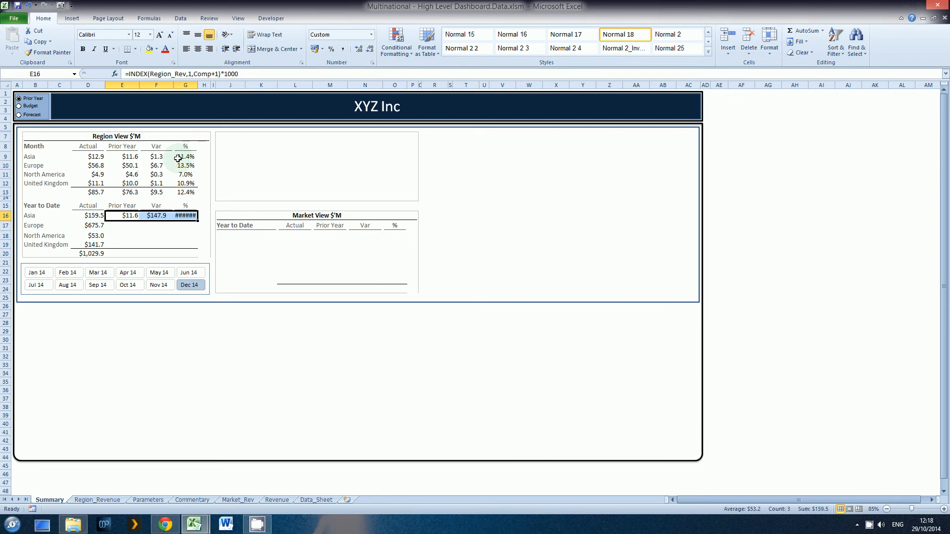
Check the YTD columns in the Region_Rev range and change the column argument of Asia's Year to Date comparison formula in E16 to Comp+5.
key("F2")
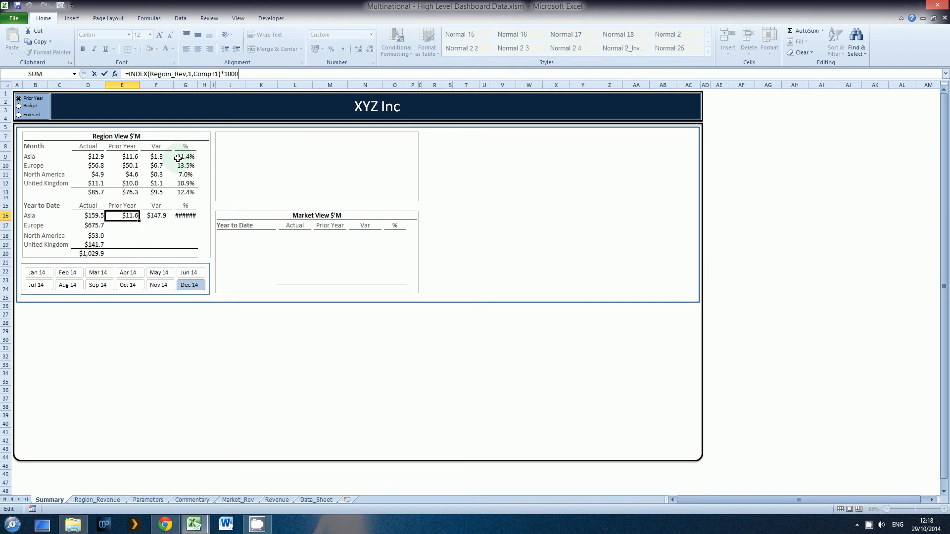
key("Escape")
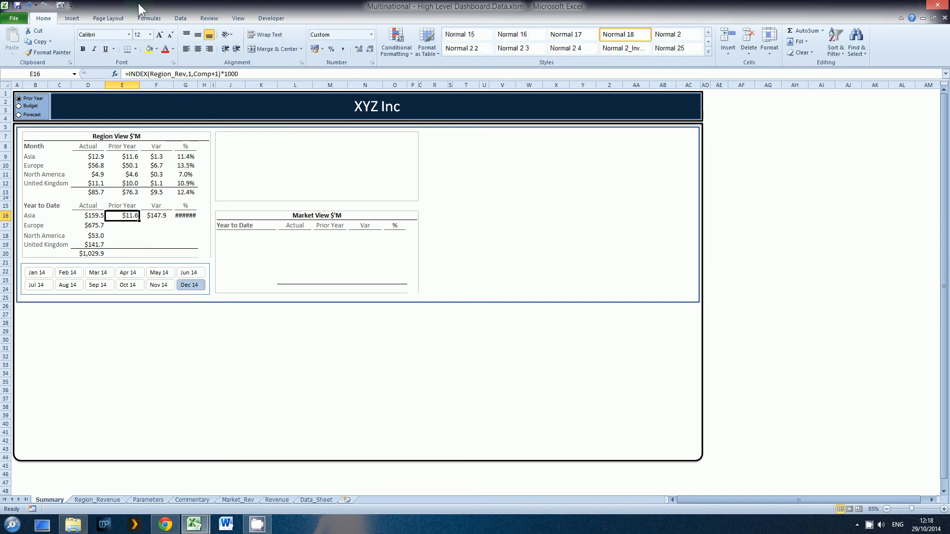
left_click(75, 74)
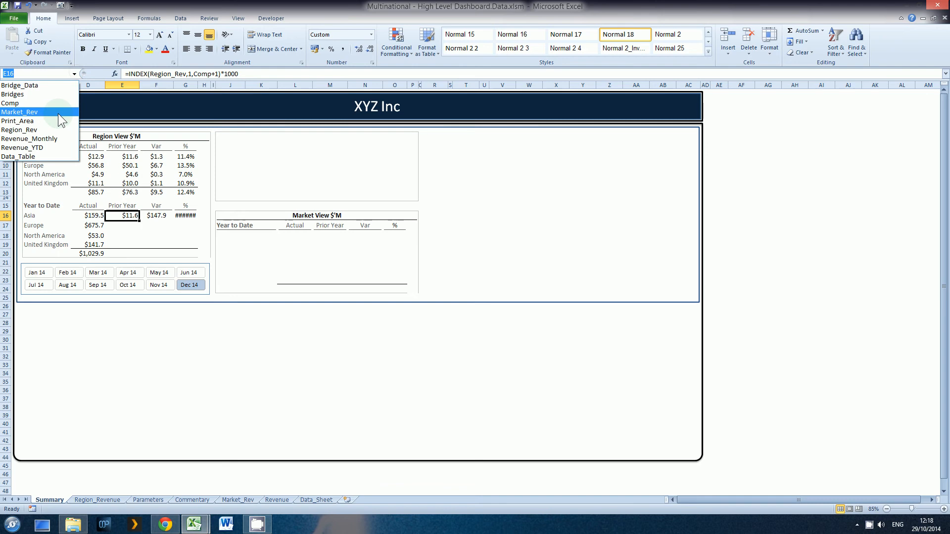
left_click(56, 129)
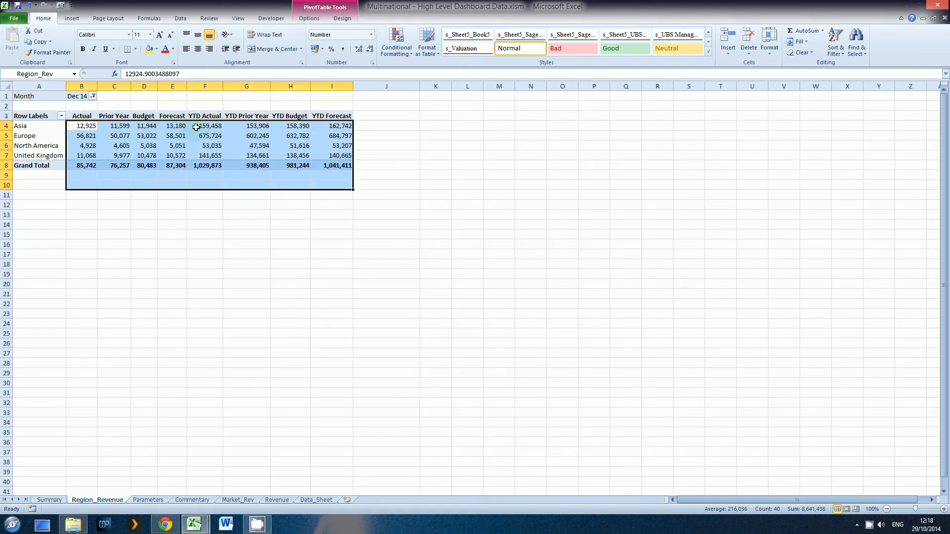
mouse_move(242, 126)
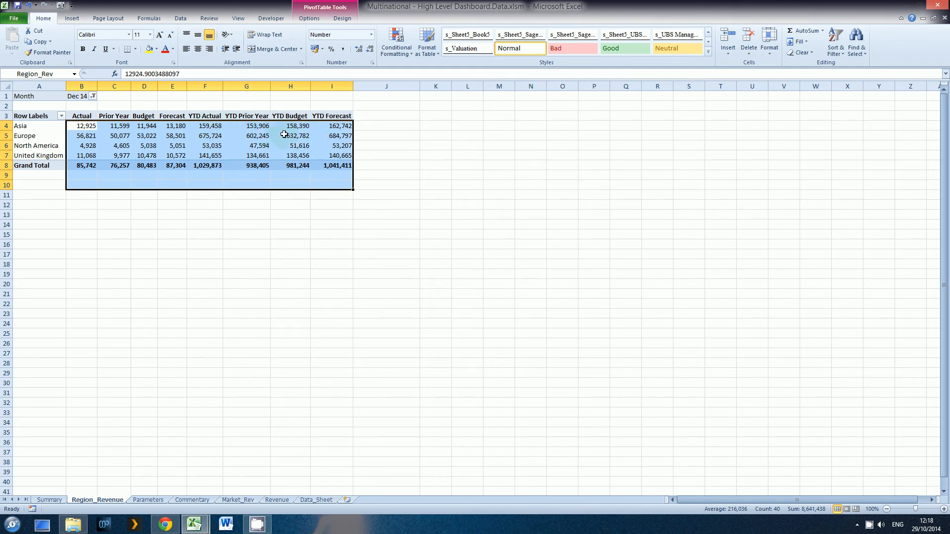
left_click(56, 499)
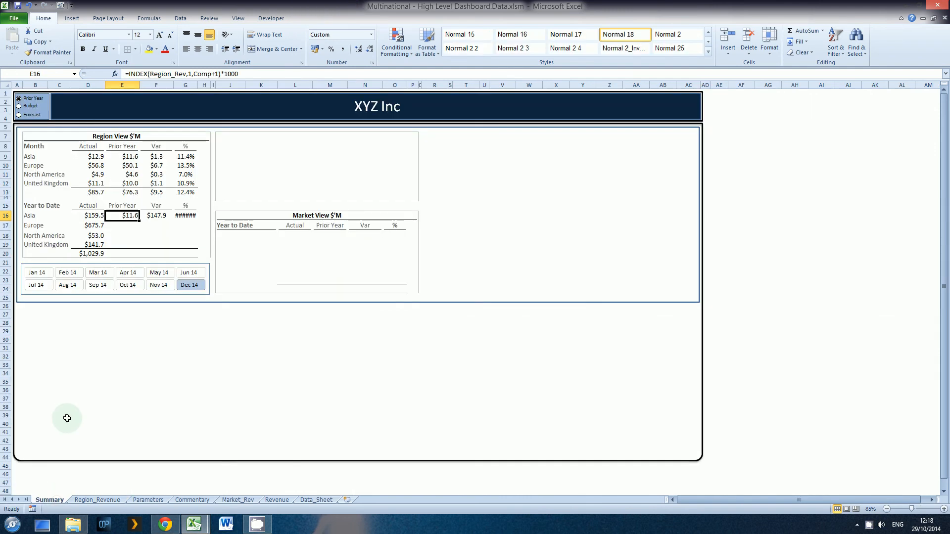
key("F2")
key("Left")
key("Left")
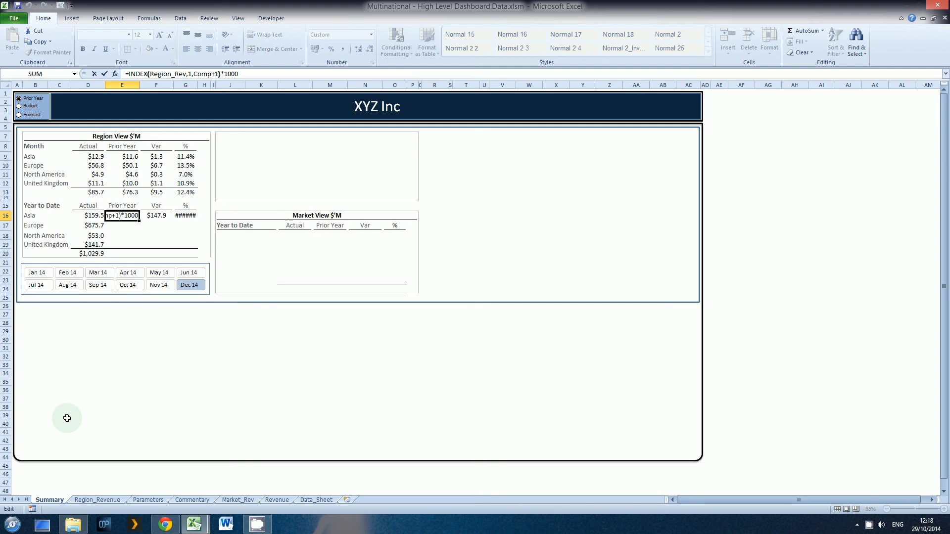
key("Left")
key("BackSpace")
type("5")
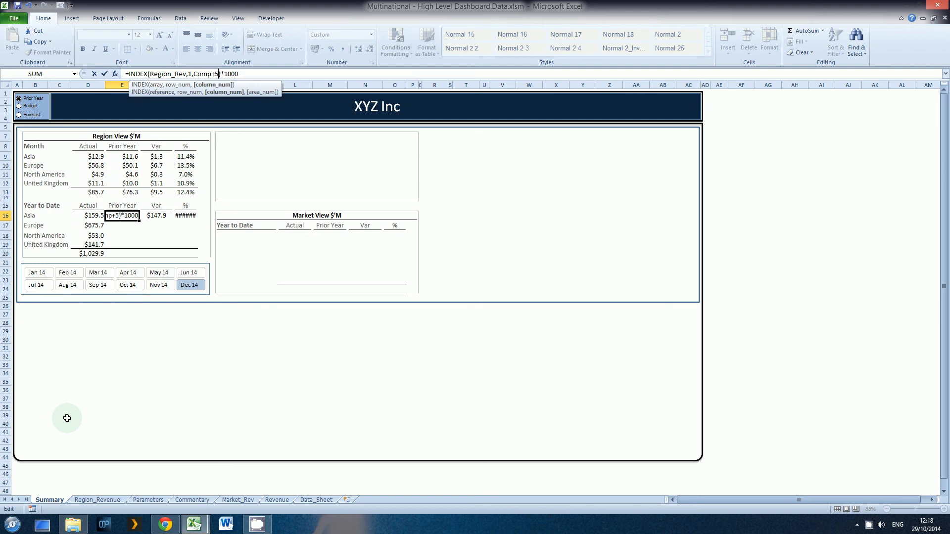
key("Return")
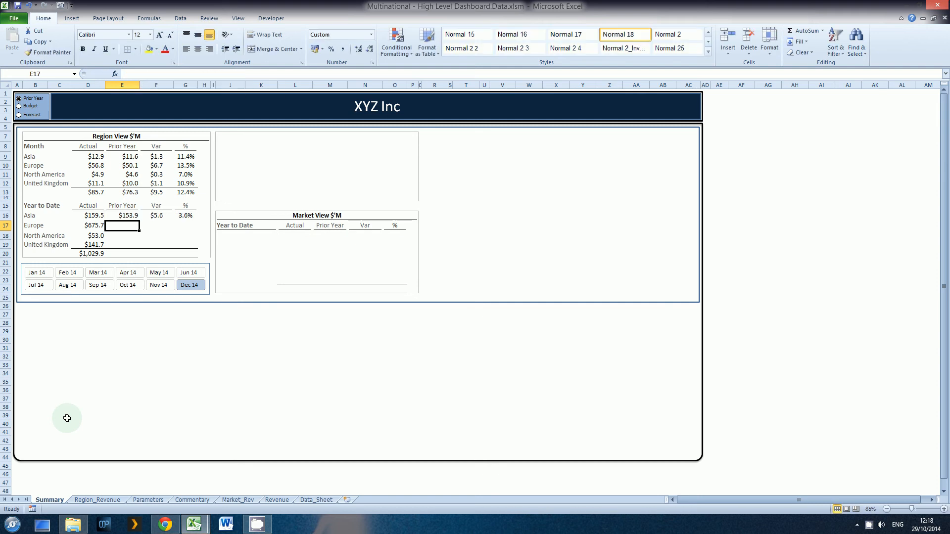
Copy Asia's Year to Date comparison formula from E16 into E17:E19 and add an AutoSum total in E20.
key("Up")
key("ctrl+c")
key("Down")
key("shift+Down")
key("shift+Down")
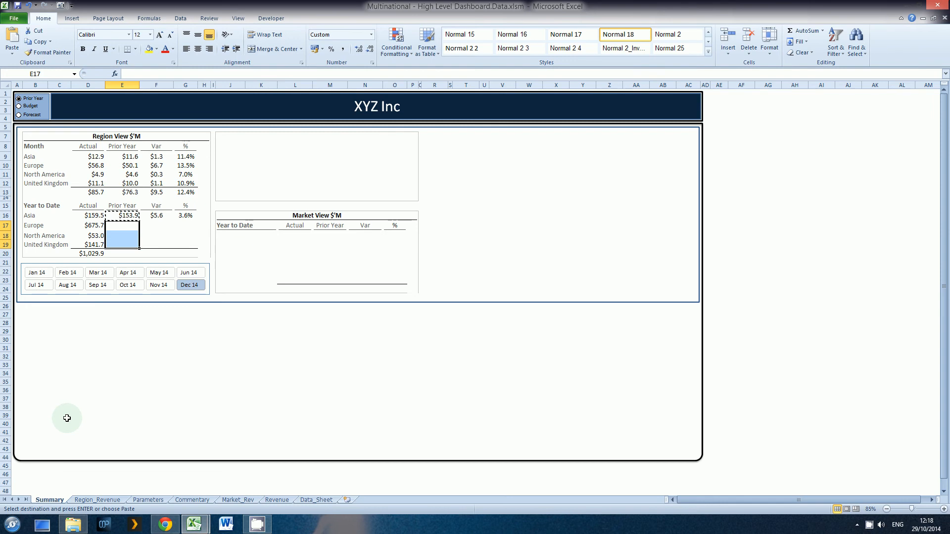
key("Return")
key("Down")
key("Down")
key("Down")
key("alt+equal")
key("Return")
Change the row number in Europe's Year to Date comparison formula in E17 to 2.
key("Up")
key("Up")
key("Up")
key("Up")
key("Up")
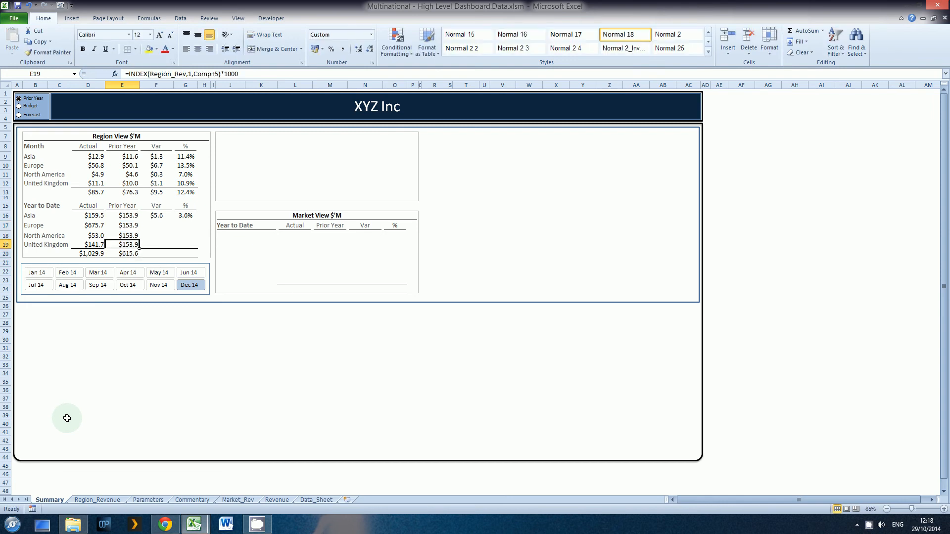
key("Down")
key("F2")
key("Left")
key("Left")
key("Left")
key("Left")
key("Left")
key("Left")
key("Left")
key("Left")
key("Left")
key("Left")
key("Left")
key("Left")
key("Left")
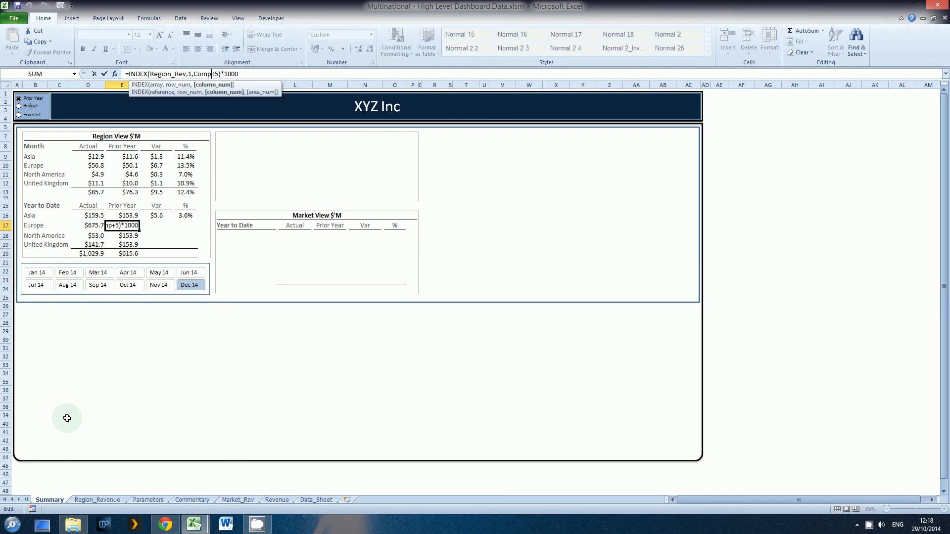
key("BackSpace")
type("2")
key("Return")
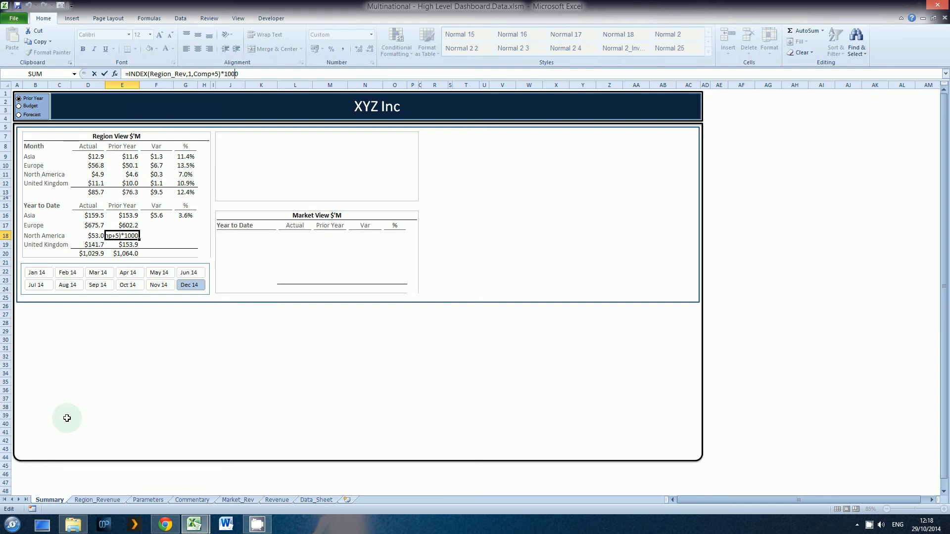
Change the row number in North America's Year to Date comparison formula in E18 to 3.
key("F2")
key("Left")
key("Left")
key("Left")
key("Left")
key("Left")
key("Left")
key("Left")
key("Left")
key("Left")
key("Left")
key("Left")
key("Left")
key("Left")
key("BackSpace")
type("3")
key("Return")
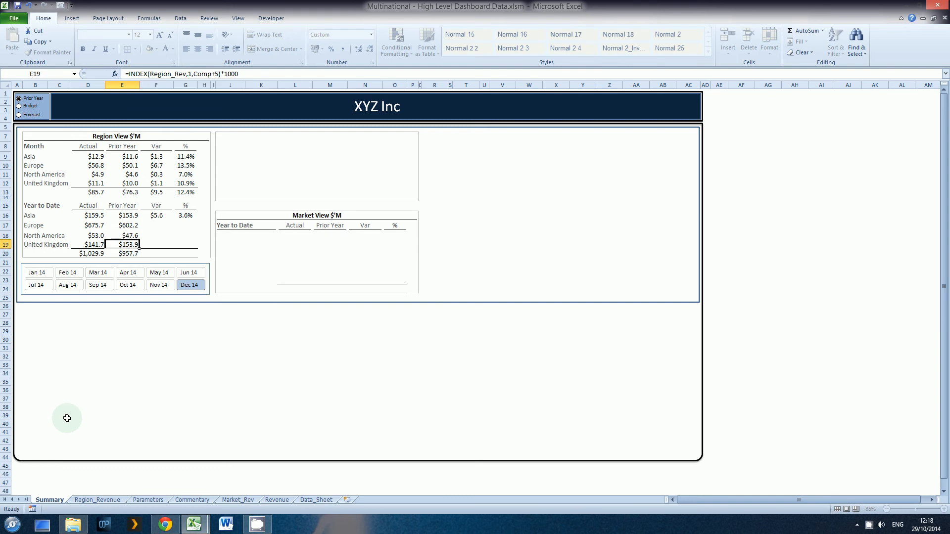
Change the row number in United Kingdom's Year to Date comparison formula in E19 to 4.
key("F2")
key("Left")
key("Left")
key("Left")
key("Left")
key("Left")
key("Left")
key("Left")
key("Left")
key("Left")
key("Left")
key("Left")
key("Left")
key("Left")
key("BackSpace")
type("4")
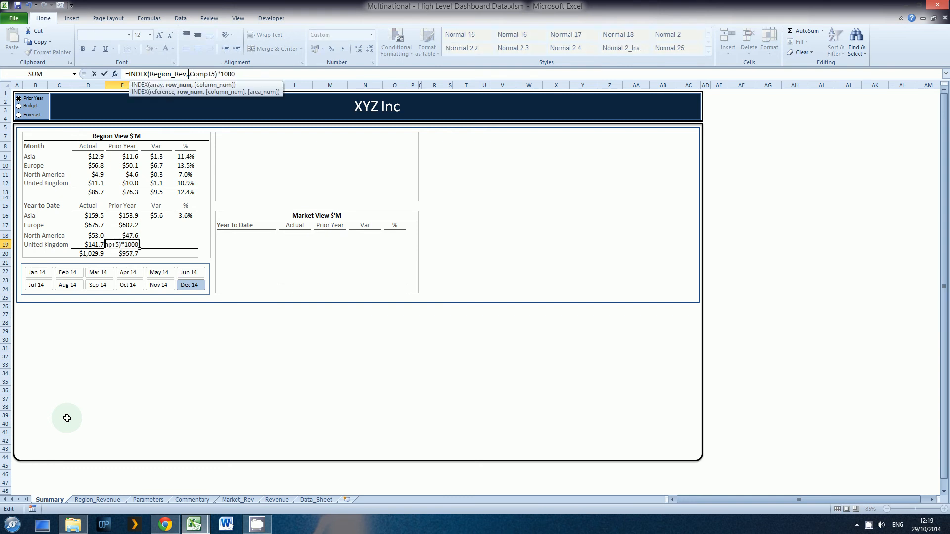
key("Return")
Fill Asia's Year to Date variance formula from F16 down to F19.
key("Up")
key("Up")
key("Up")
key("Up")
key("Right")
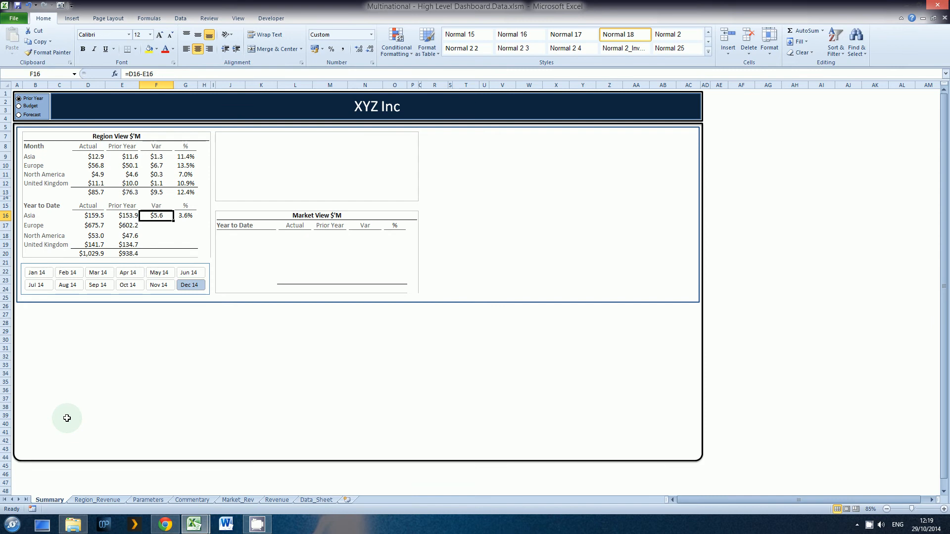
key("shift+Down")
key("shift+Down")
key("shift+Down")
key("ctrl+d")
Add the Year to Date variance total in F20 beneath the Var column.
key("Down")
key("Down")
key("Down")
key("Down")
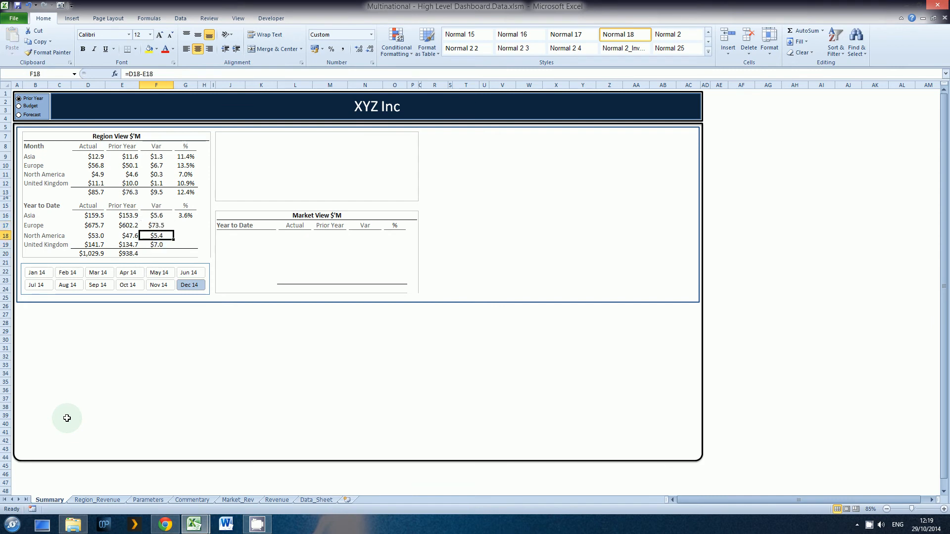
key("ctrl+d")
key("Right")
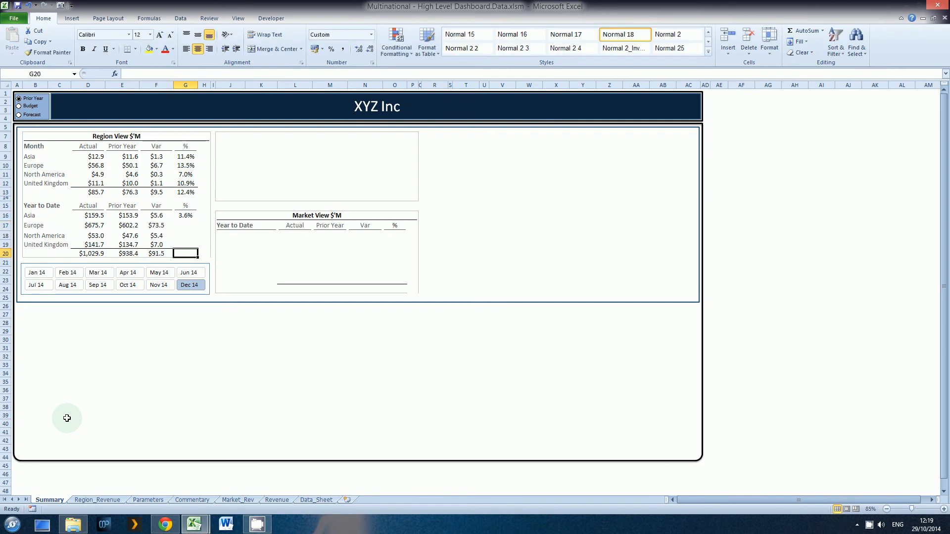
Copy Asia's Year to Date percentage formula and paste only the formulas into G17:G20, including the total row.
key("Up")
key("Up")
key("Up")
key("Up")
key("ctrl+c")
key("Down")
key("shift+Down")
key("shift+Down")
key("shift+Down")
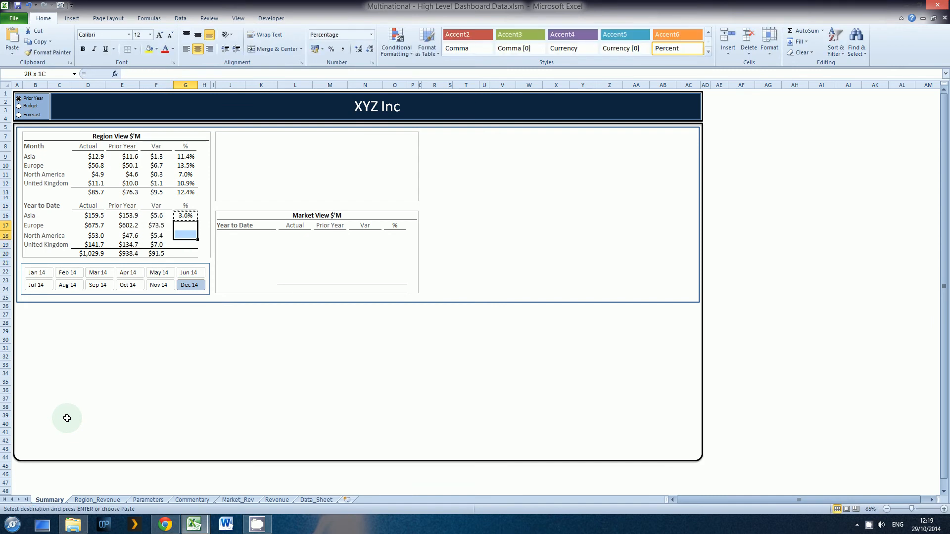
key("ctrl+alt+v")
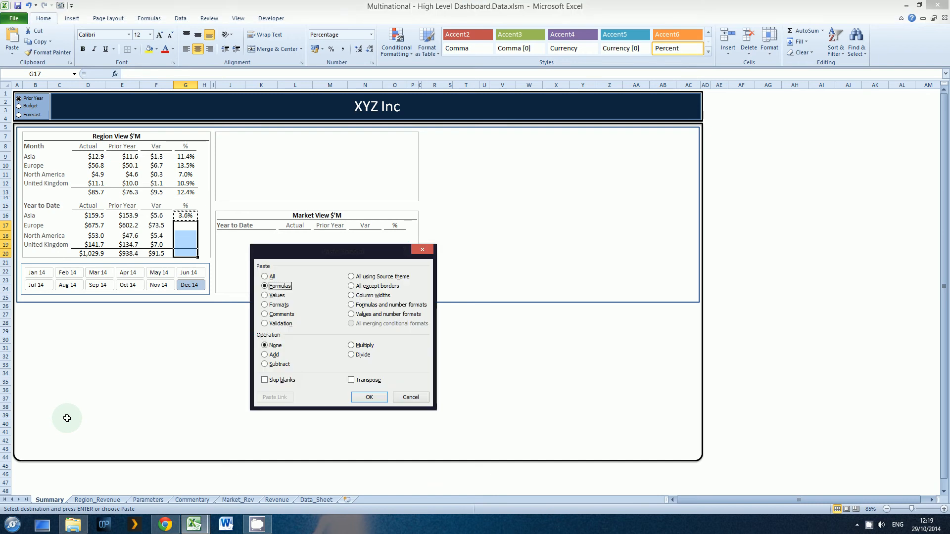
key("Return")
Review the Year to Date variance cells and the Actual total in D20, switching to the other window and back.
key("Left")
key("Down")
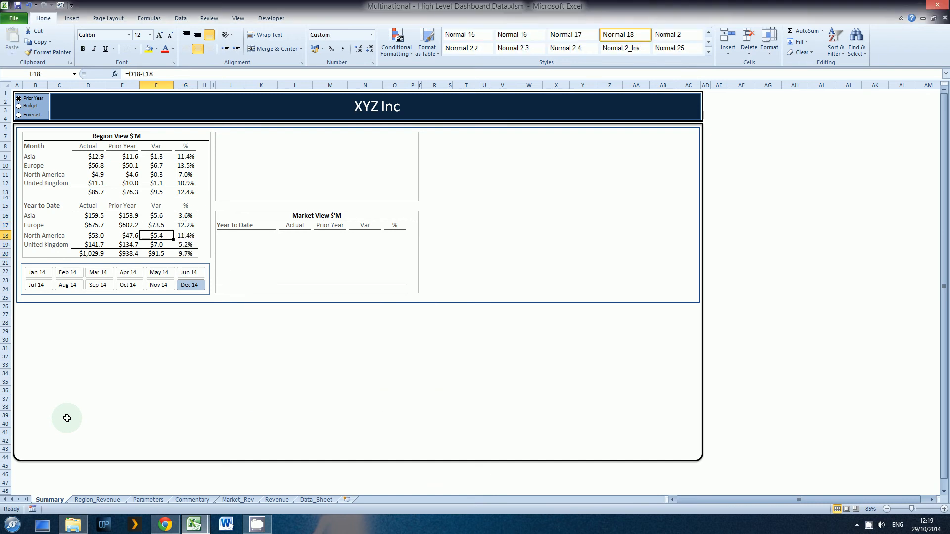
key("Down")
key("Left")
key("Left")
key("Down")
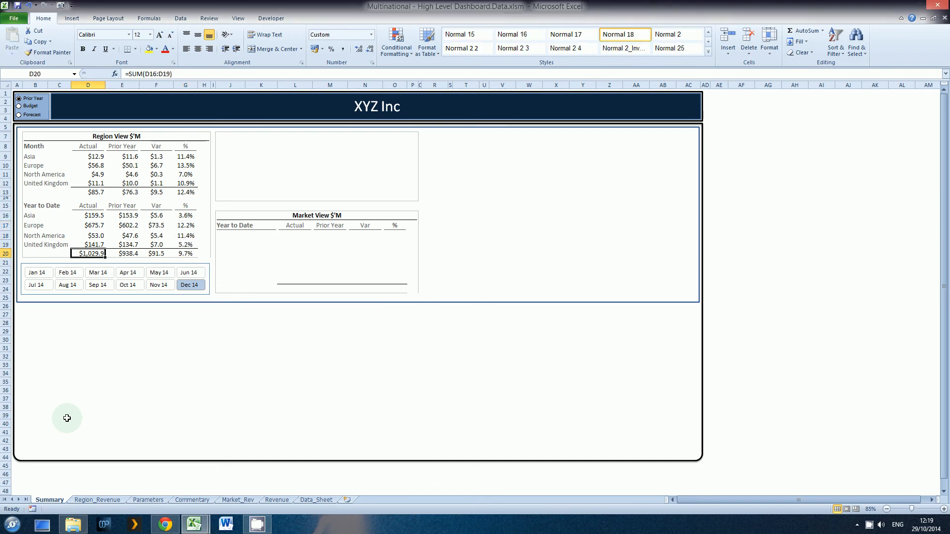
key("alt+Tab")
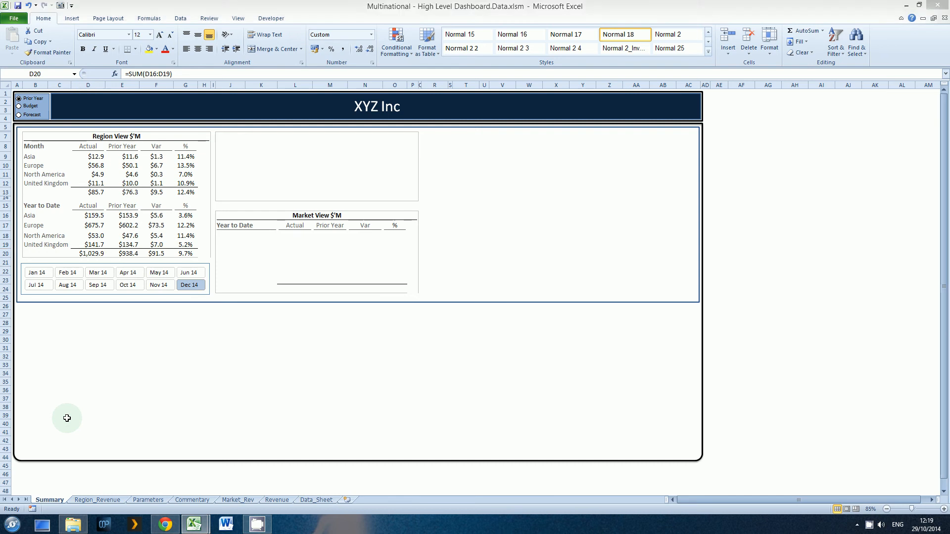
key("alt+Tab")
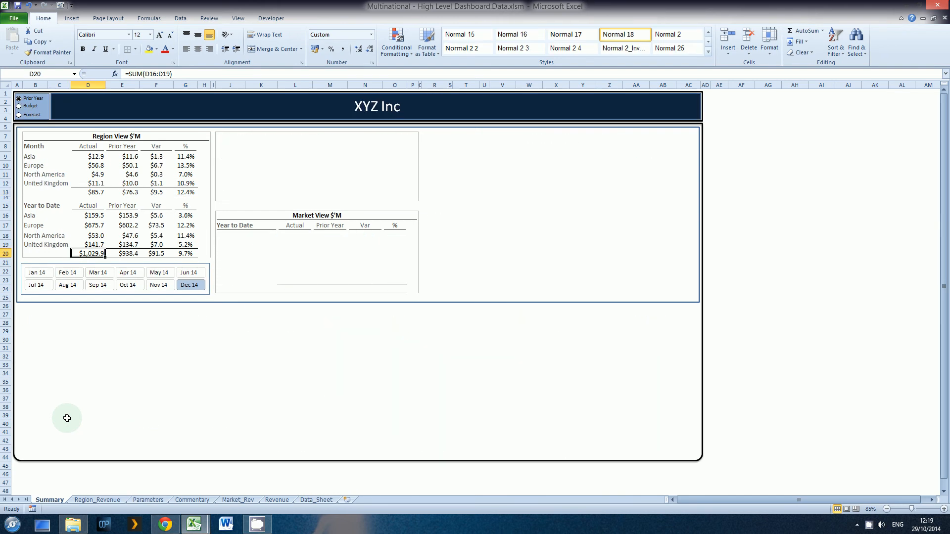
Test the comparison selector by switching the Region View between Budget, Forecast and Prior Year, ending on Prior Year.
left_click(33, 106)
left_click(29, 115)
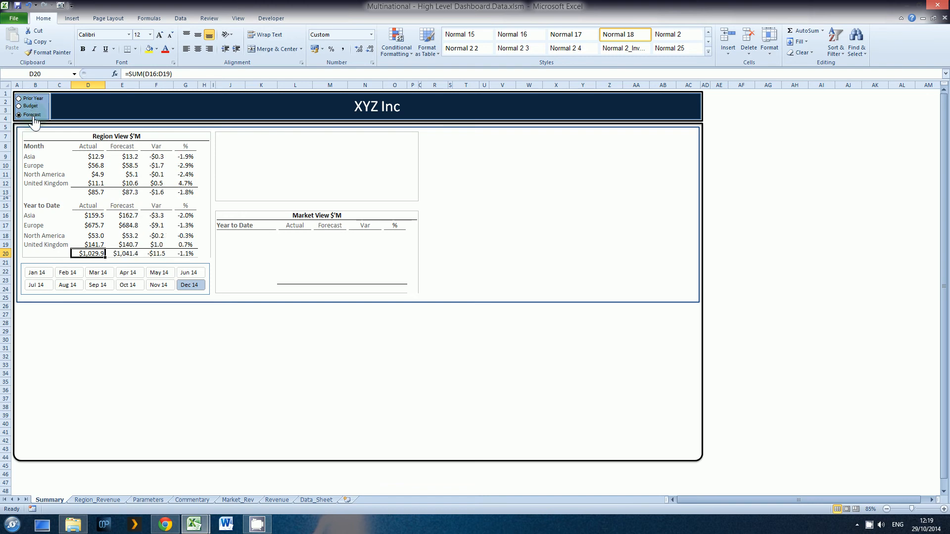
left_click(31, 107)
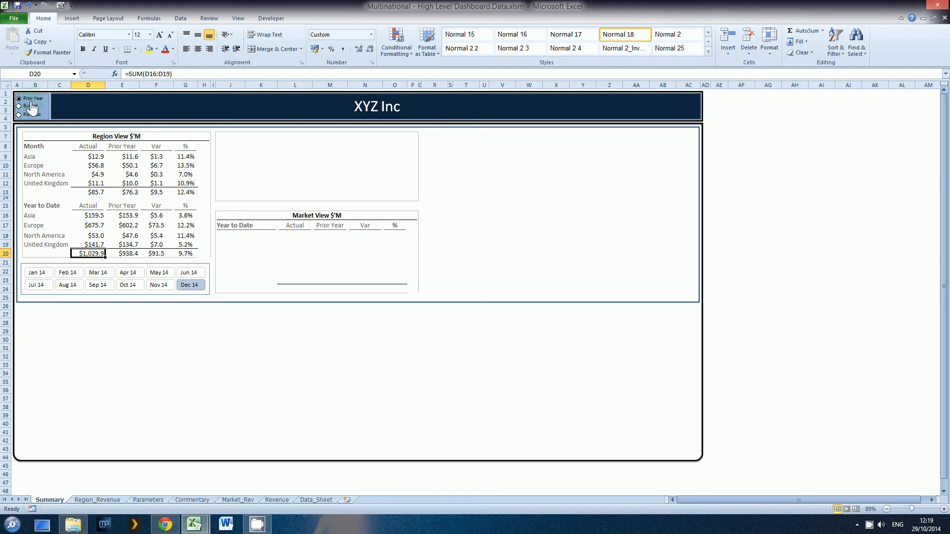
left_click(30, 115)
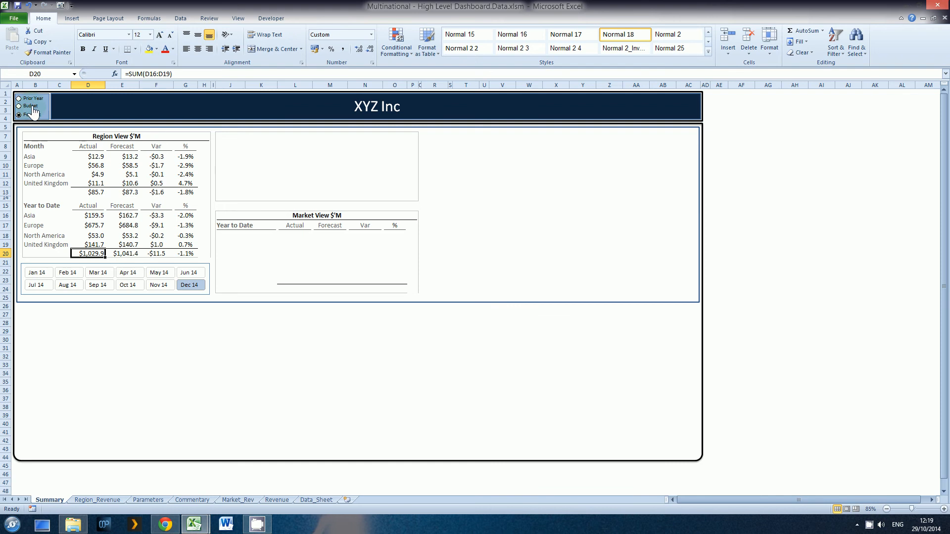
left_click(32, 107)
left_click(36, 100)
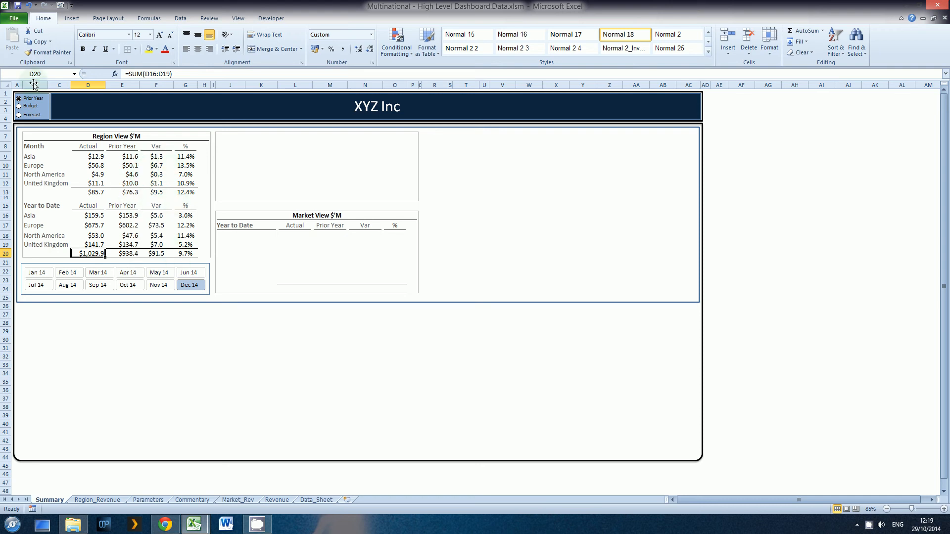
left_click(33, 106)
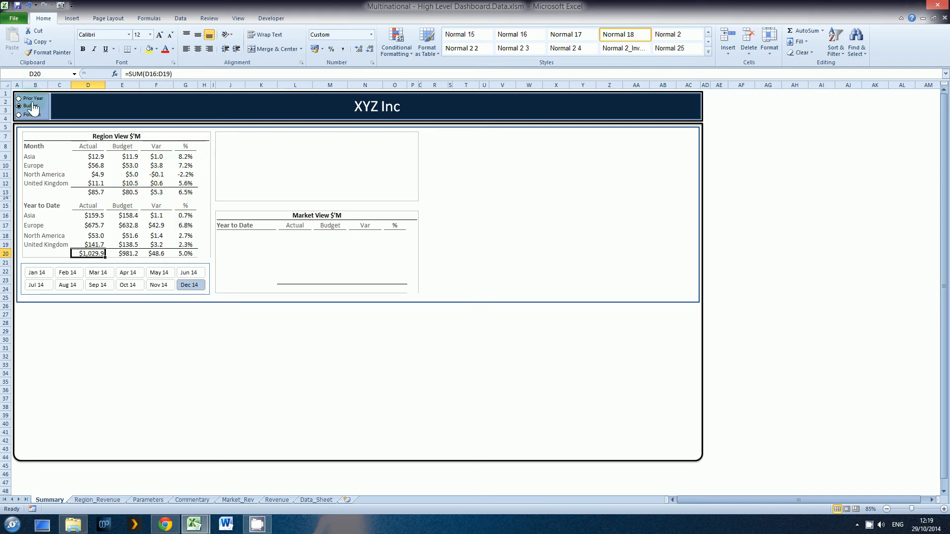
left_click(32, 99)
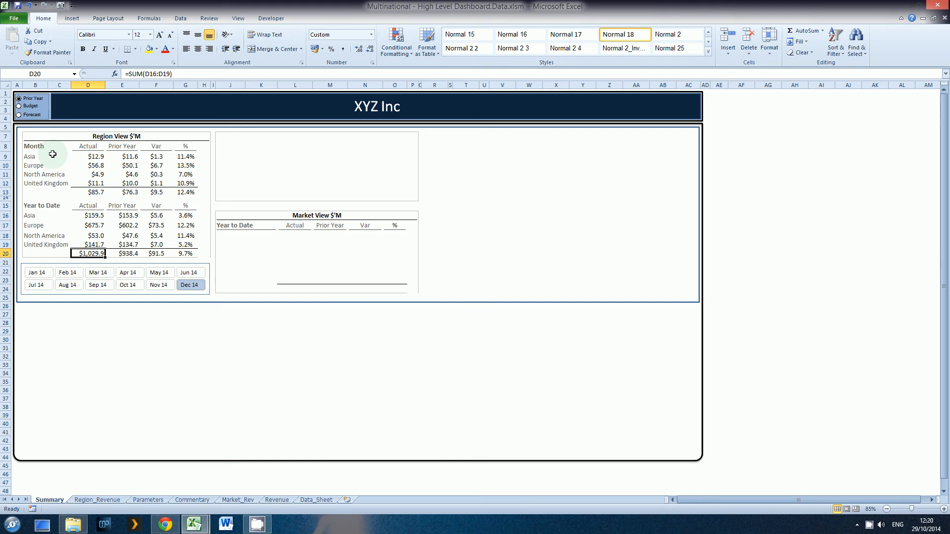
Fill the entire Summary sheet with the blue Accent 1 theme colour, after trying a light grey.
left_click(7, 87)
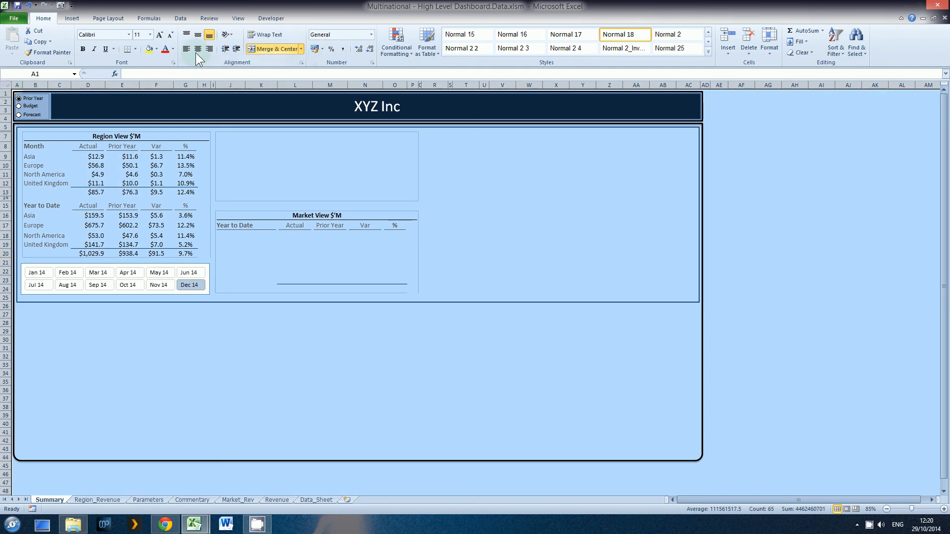
left_click(157, 49)
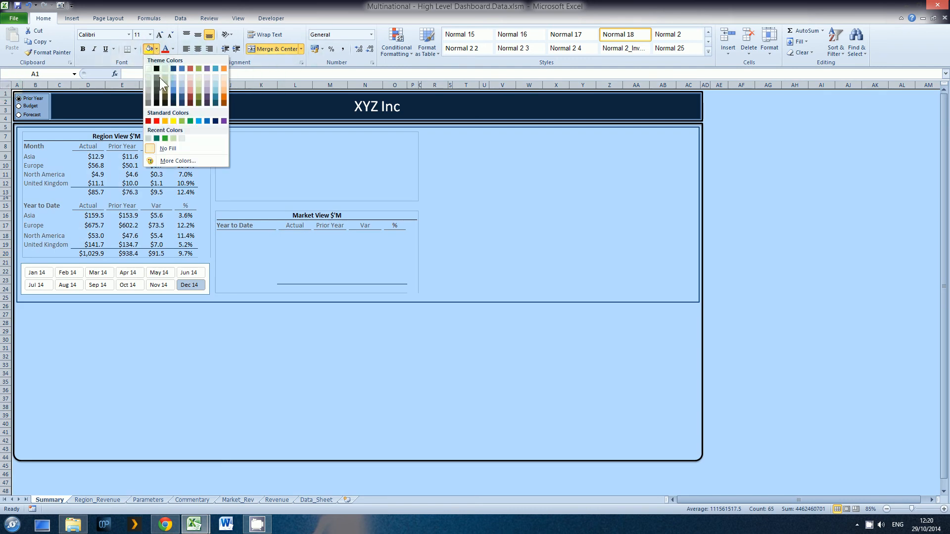
left_click(148, 82)
left_click(156, 48)
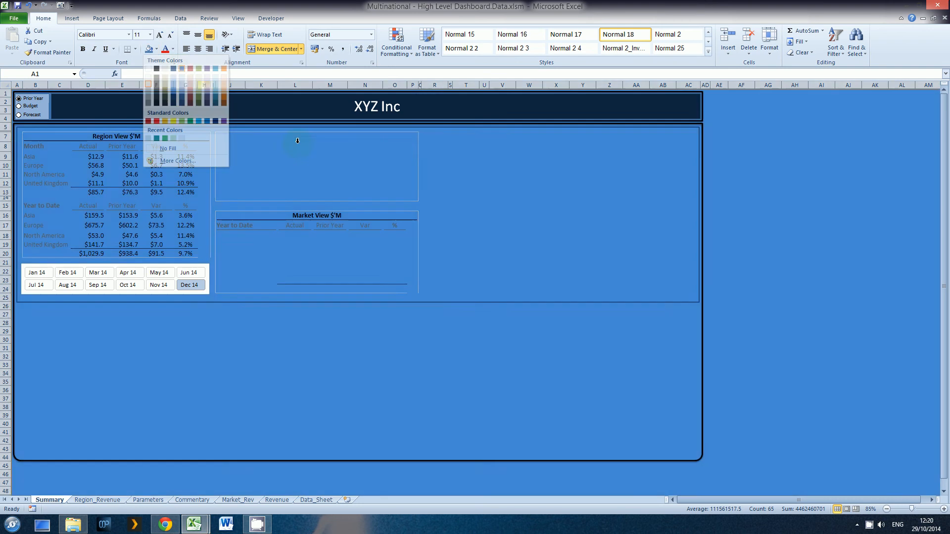
left_click(182, 68)
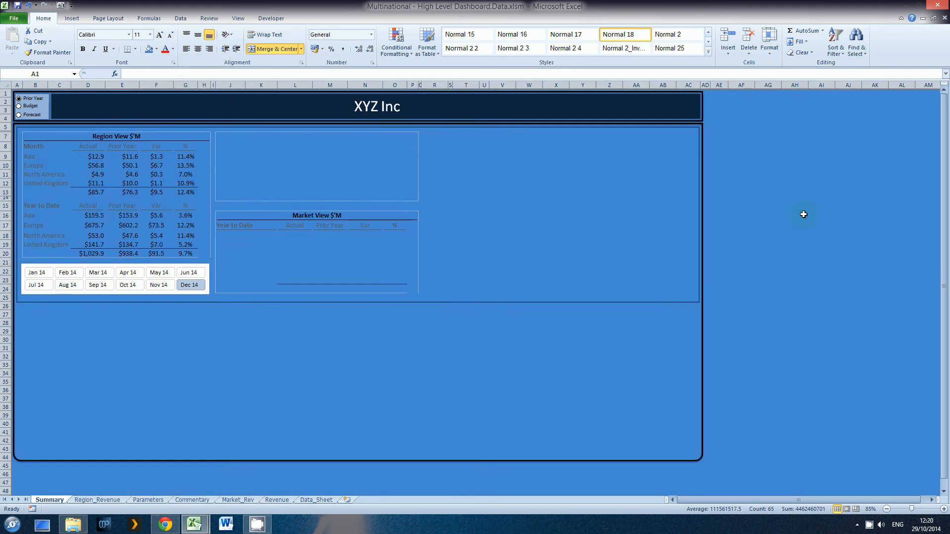
left_click(803, 215)
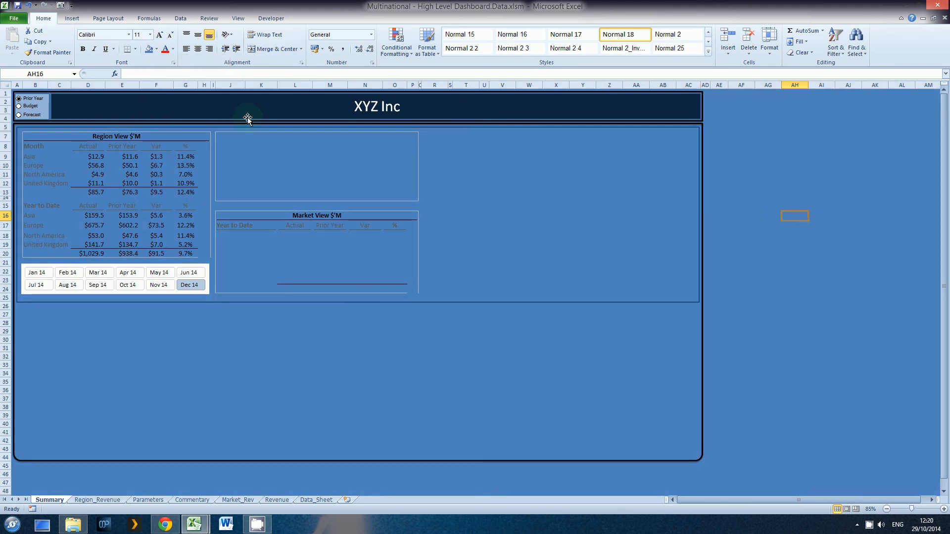
Remove the fill colour from the entire Summary sheet, after trying No Fill on cell AH16.
left_click(156, 49)
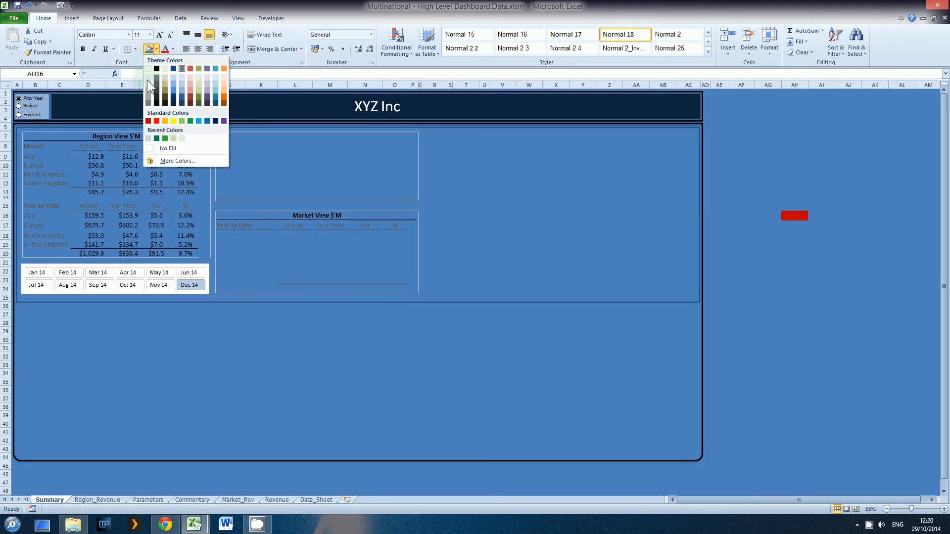
left_click(148, 148)
left_click(768, 166)
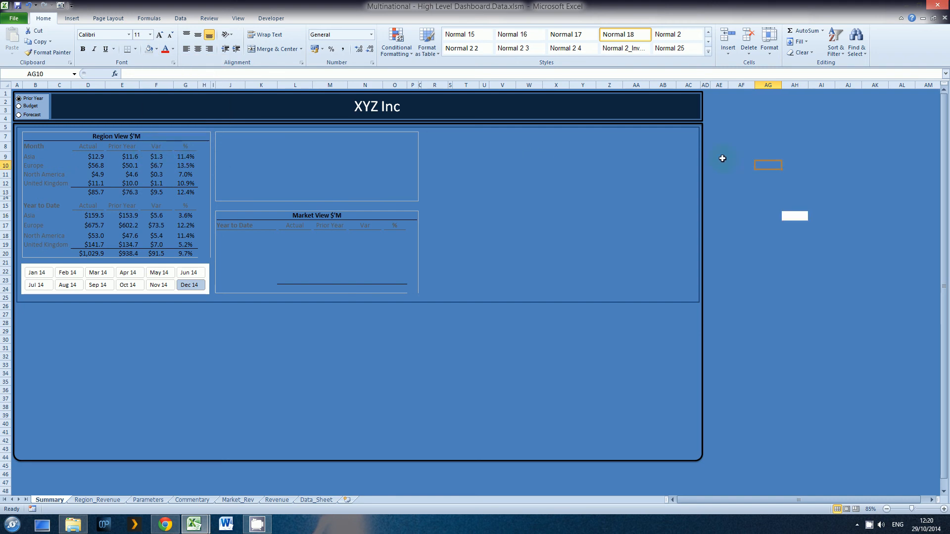
left_click(7, 85)
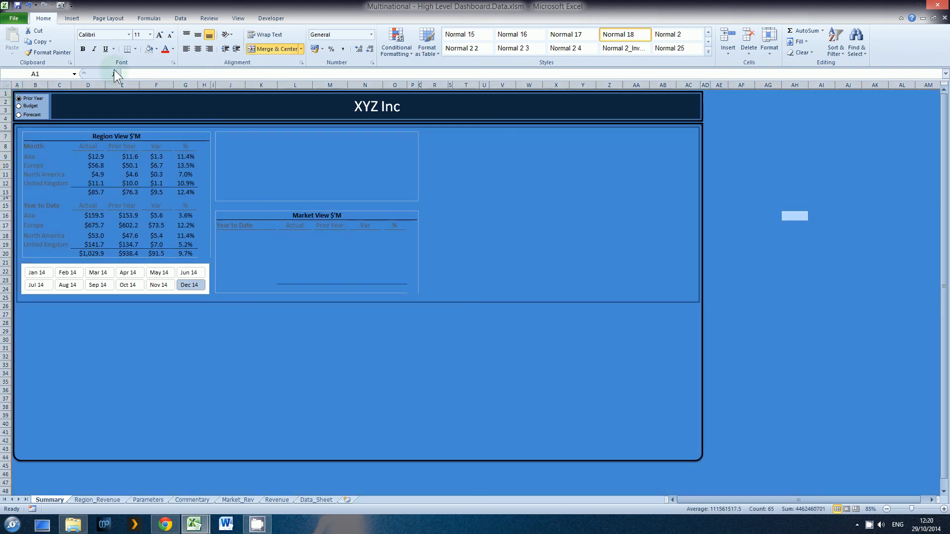
left_click(156, 49)
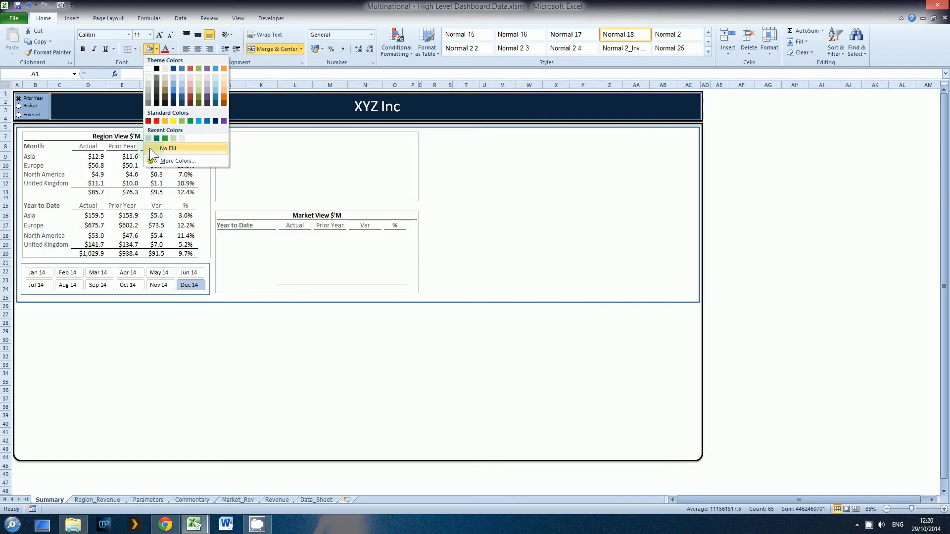
left_click(150, 149)
left_click(794, 156)
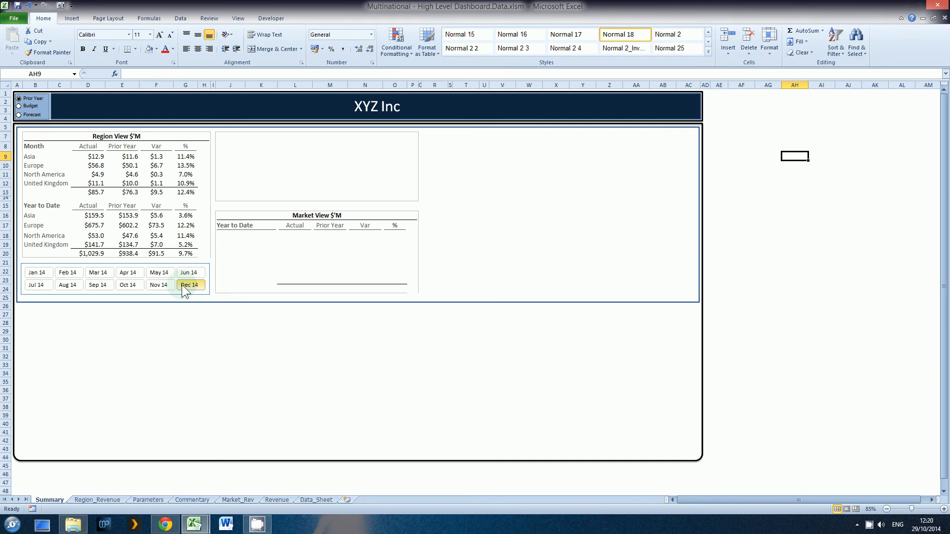
Examine the Region View headings and figures and the narrow blank columns H and P beside the Region View and Market View tables.
left_click_drag(39, 149, 104, 157)
left_click(101, 157)
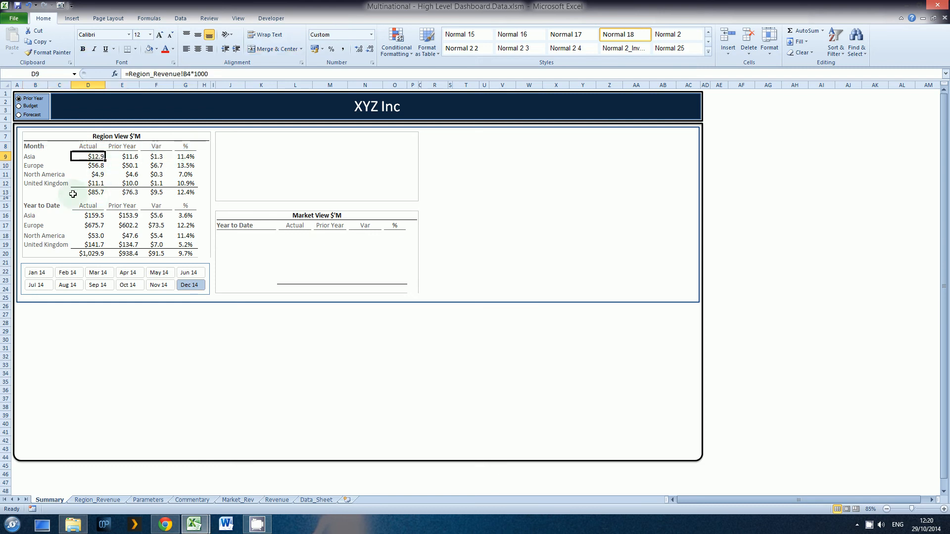
left_click_drag(39, 148, 41, 248)
left_click_drag(57, 149, 179, 153)
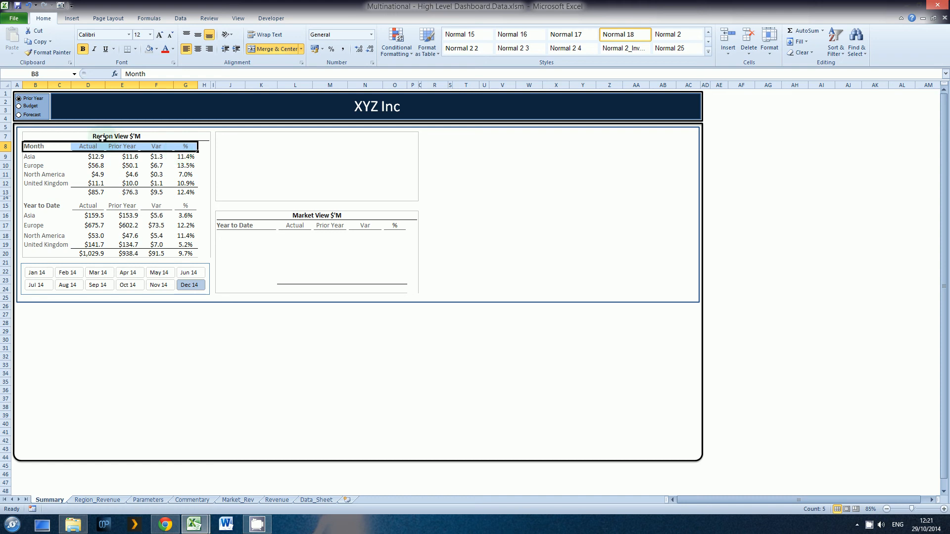
left_click(34, 146)
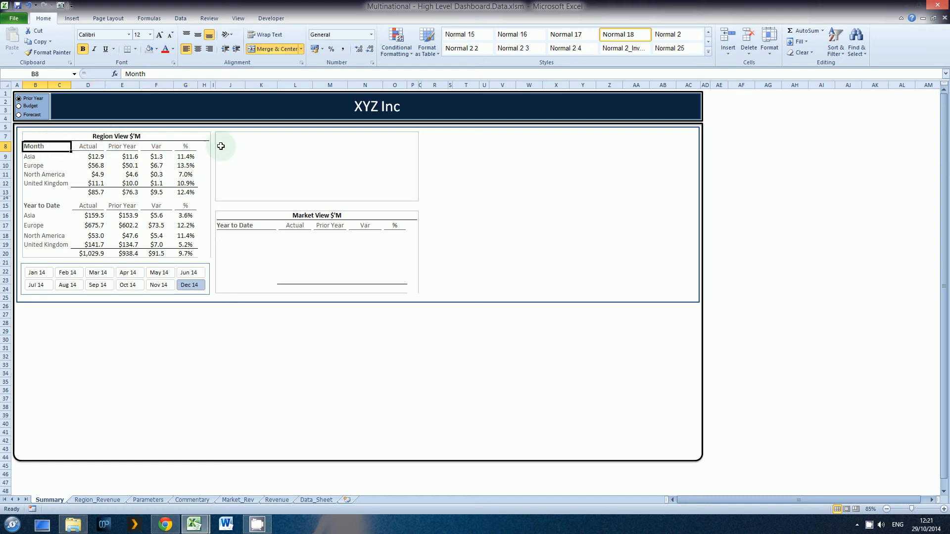
left_click_drag(203, 147, 205, 252)
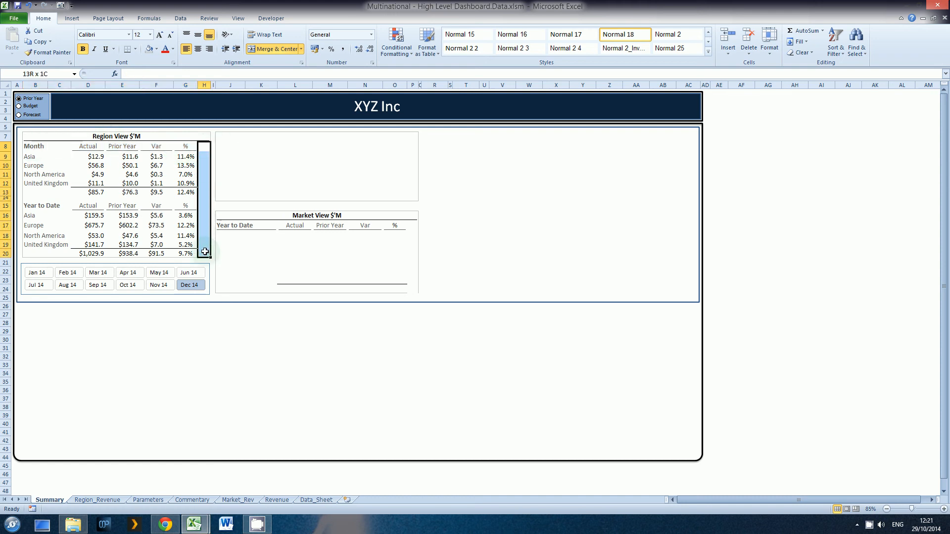
left_click_drag(410, 224, 412, 291)
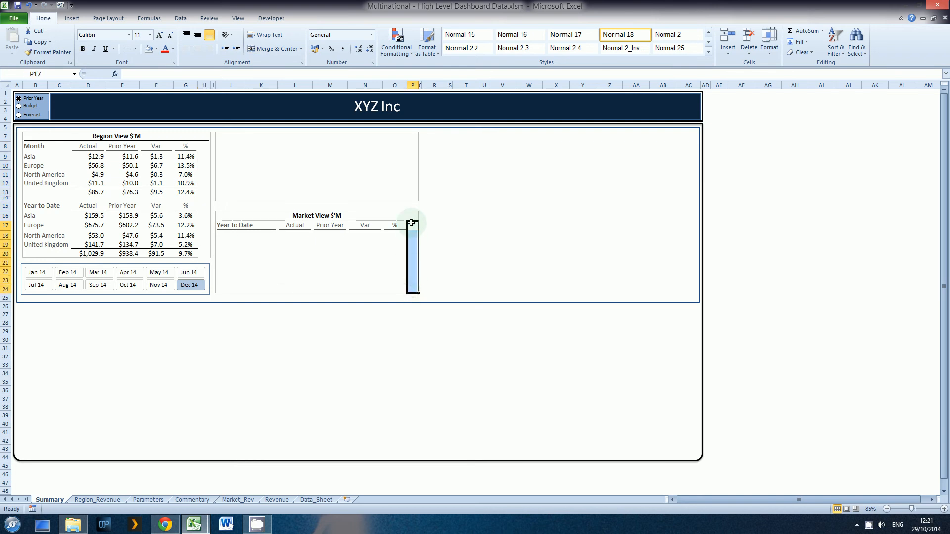
Enter =G9 in H9 to link to Asia's Month percentage, and copy the formula down to H10:H13.
left_click(205, 156)
type("=")
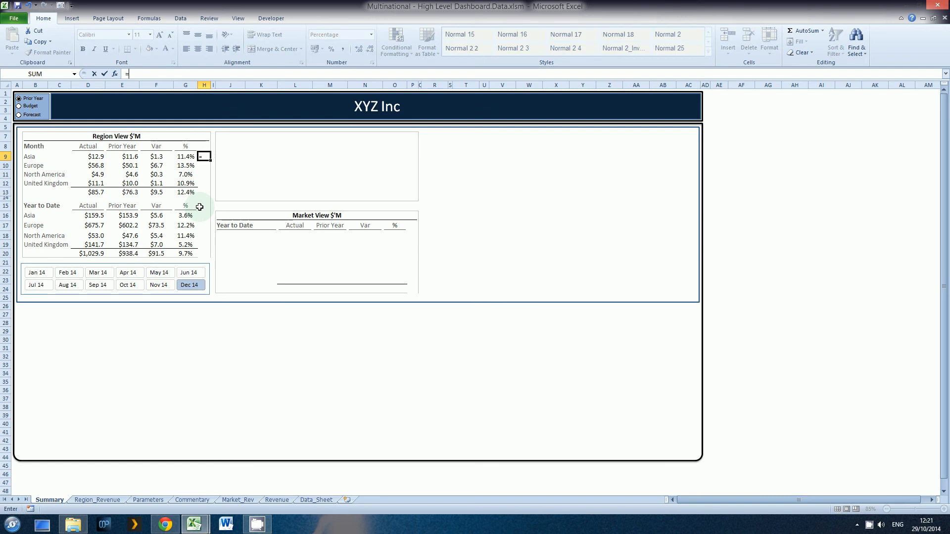
key("Left")
key("ctrl+Return")
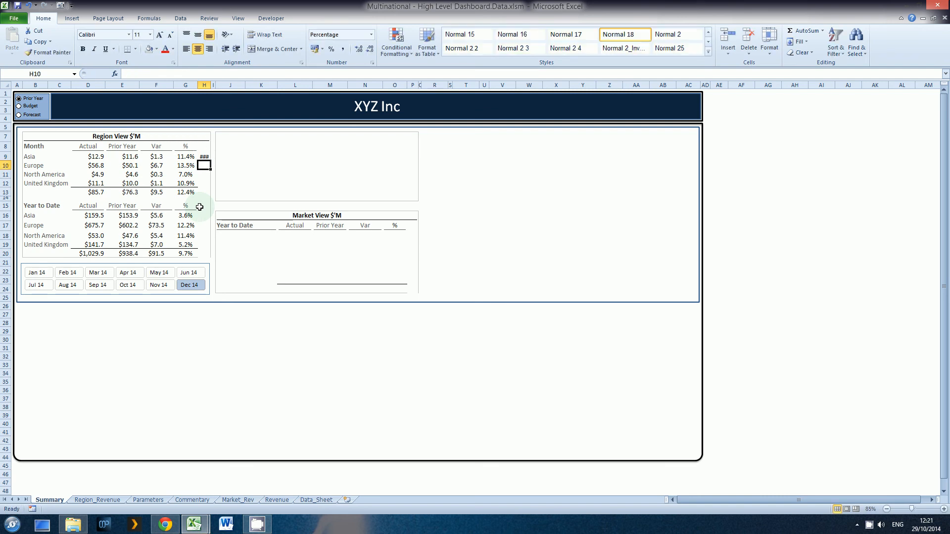
key("ctrl+c")
key("Down")
key("shift+Down")
key("shift+Down")
key("shift+Down")
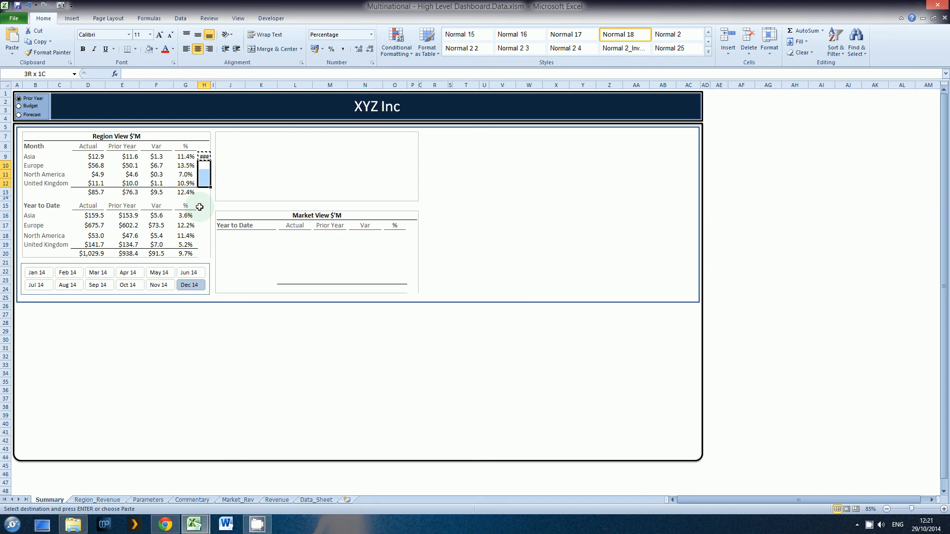
key("ctrl+v")
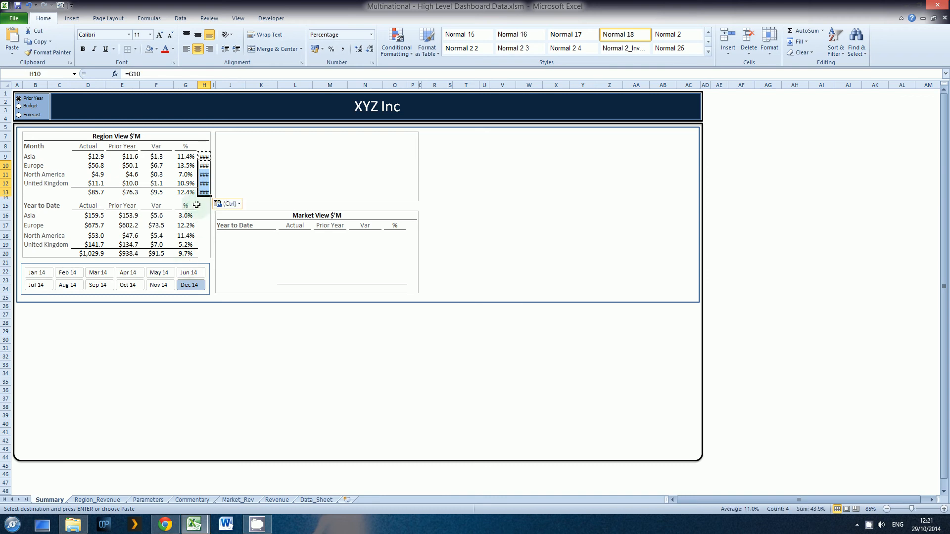
Paste the copied percentage link into the Year to Date rows H16:H20 and the Market View rows P18:P24.
left_click_drag(204, 216, 203, 254)
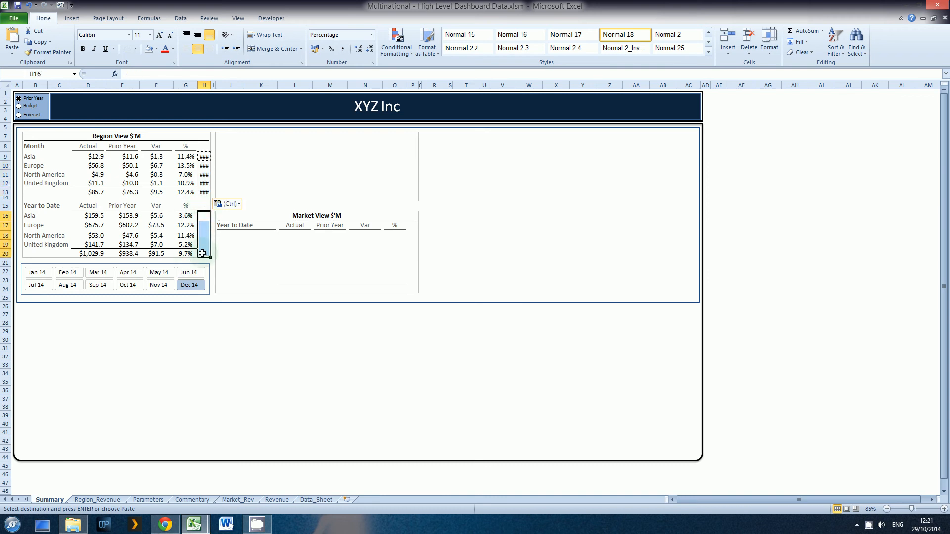
key("ctrl+v")
left_click_drag(412, 234, 412, 291)
key("ctrl+v")
left_click(464, 271)
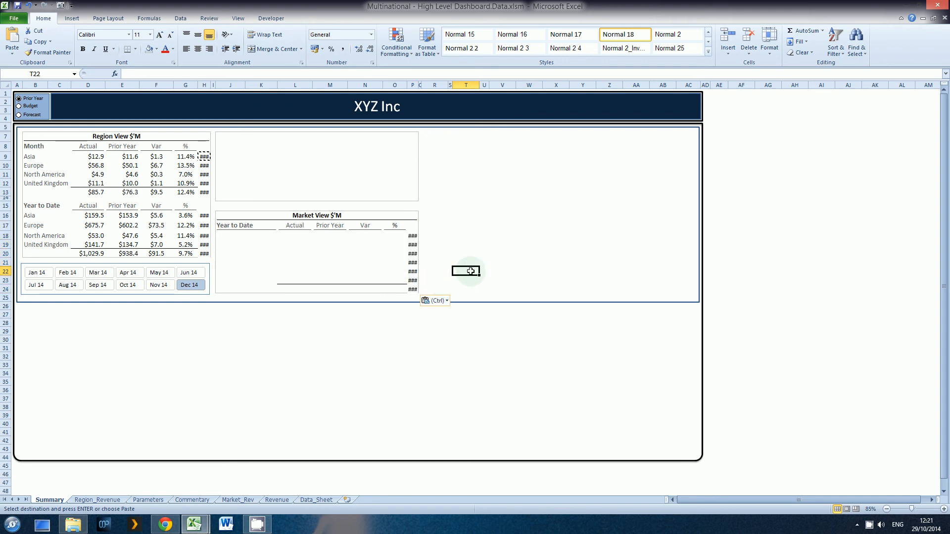
key("Escape")
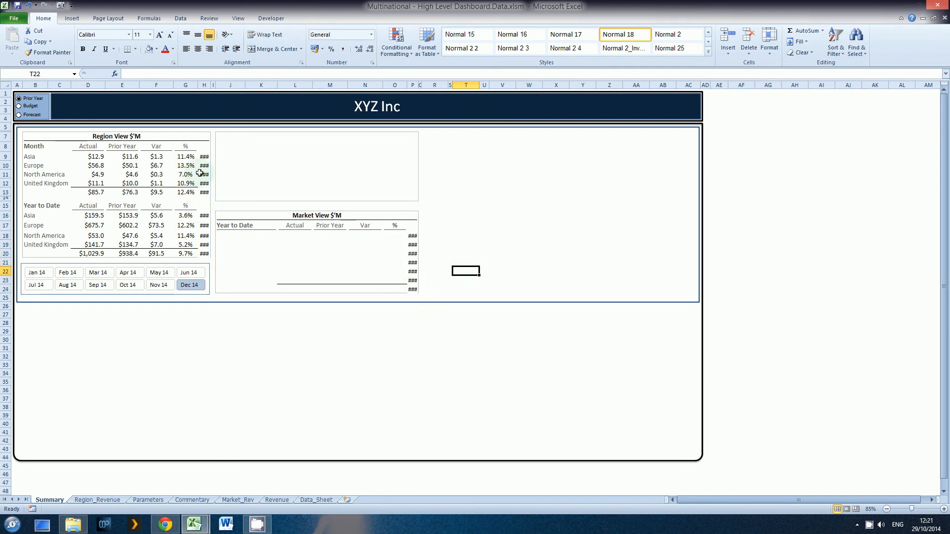
Apply the three-circle red, yellow and green icon set as conditional formatting to H9:H20 and P18:P24.
left_click(203, 157)
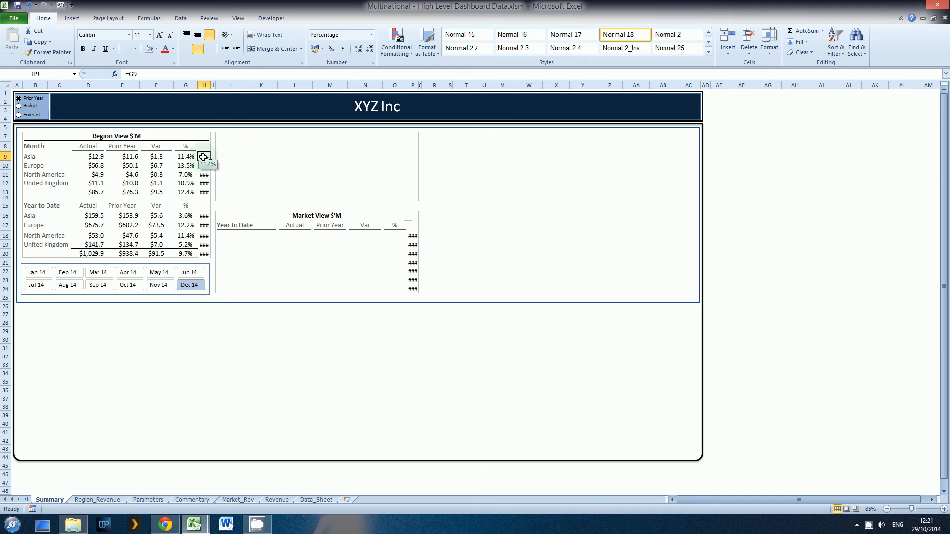
left_click_drag(203, 157, 205, 254)
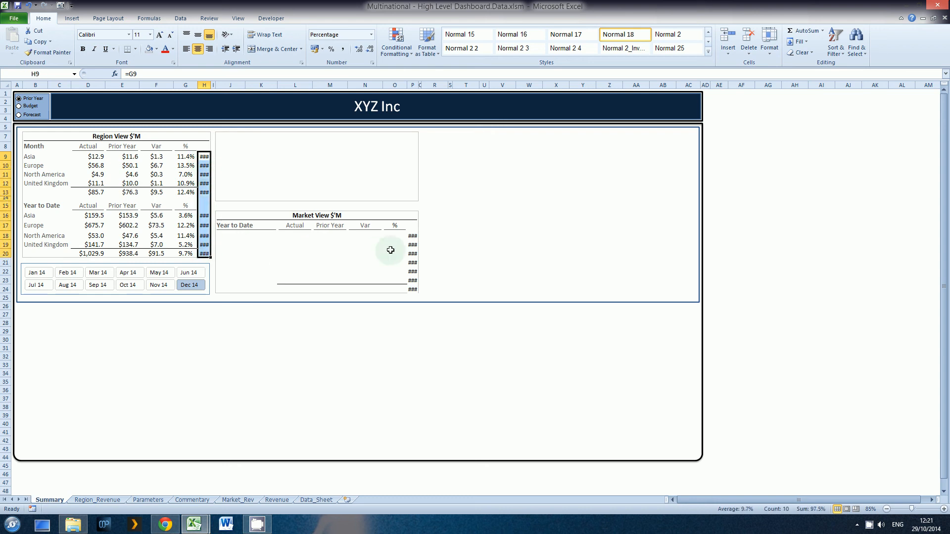
left_click_drag(409, 237, 411, 290)
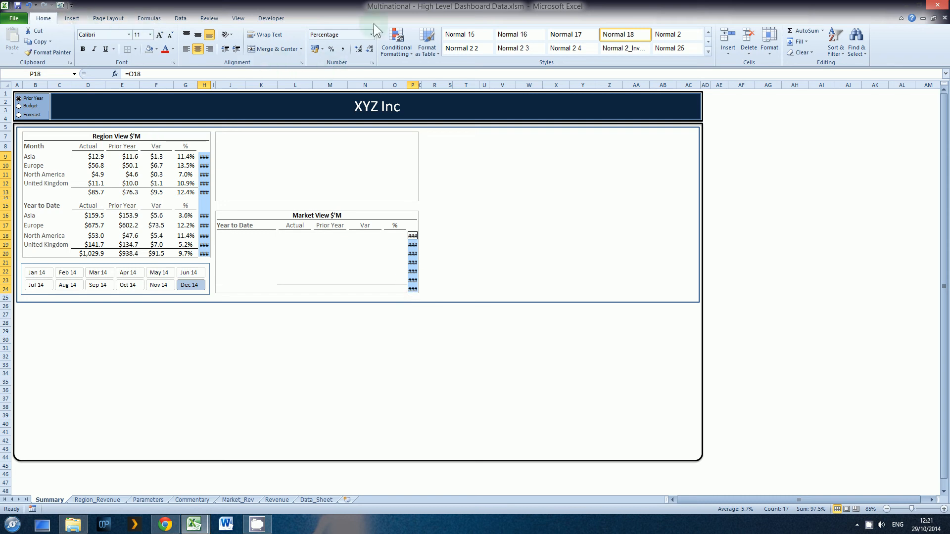
left_click(396, 50)
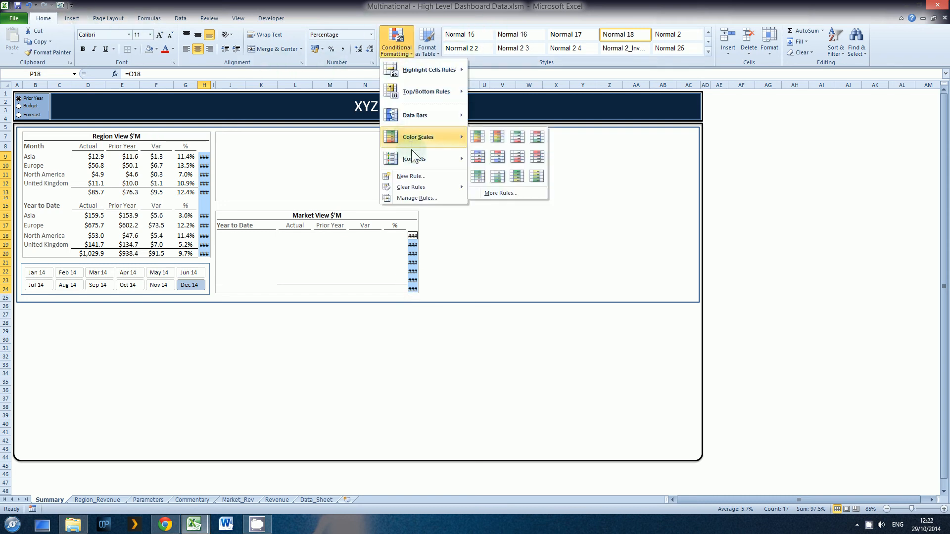
mouse_move(413, 161)
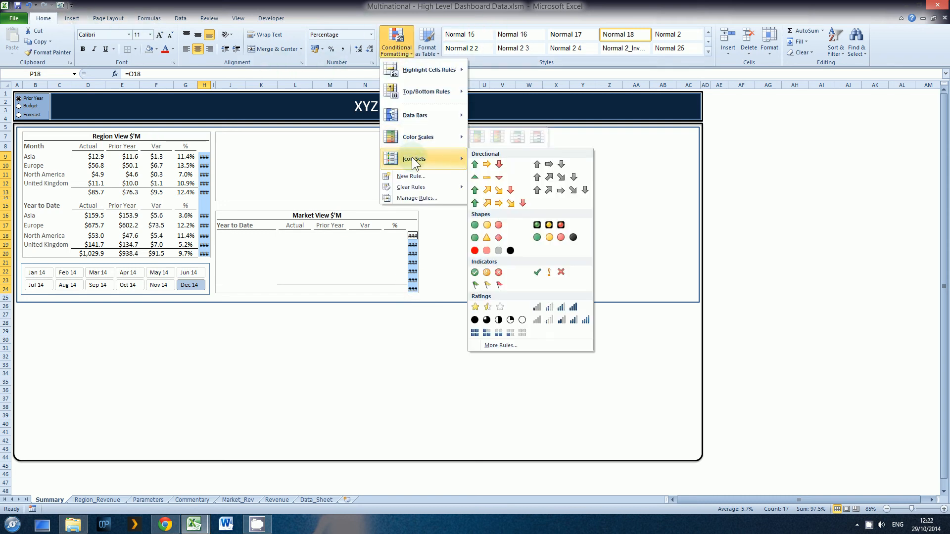
left_click(484, 227)
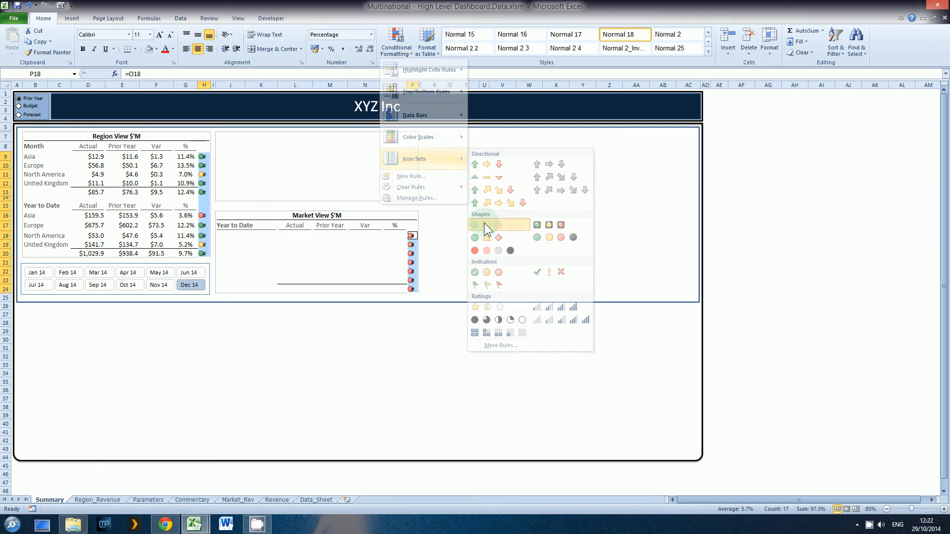
Edit the icon set rule so both thresholds use the Number type, with green at 0 or above.
left_click(396, 45)
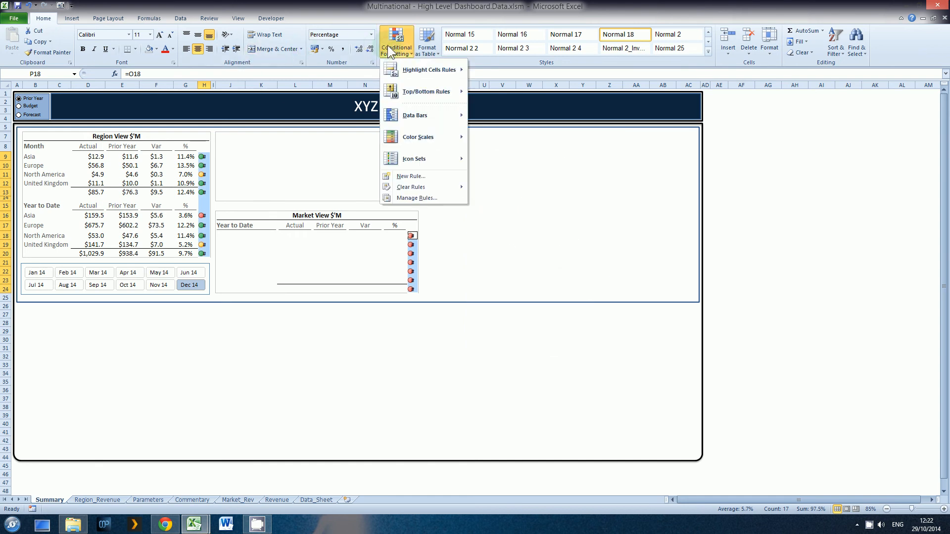
left_click(418, 197)
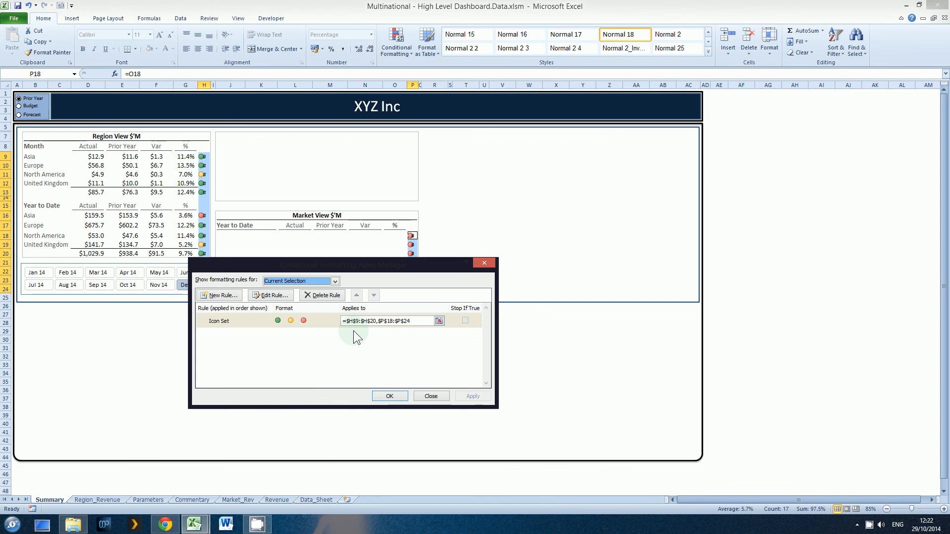
left_click(279, 296)
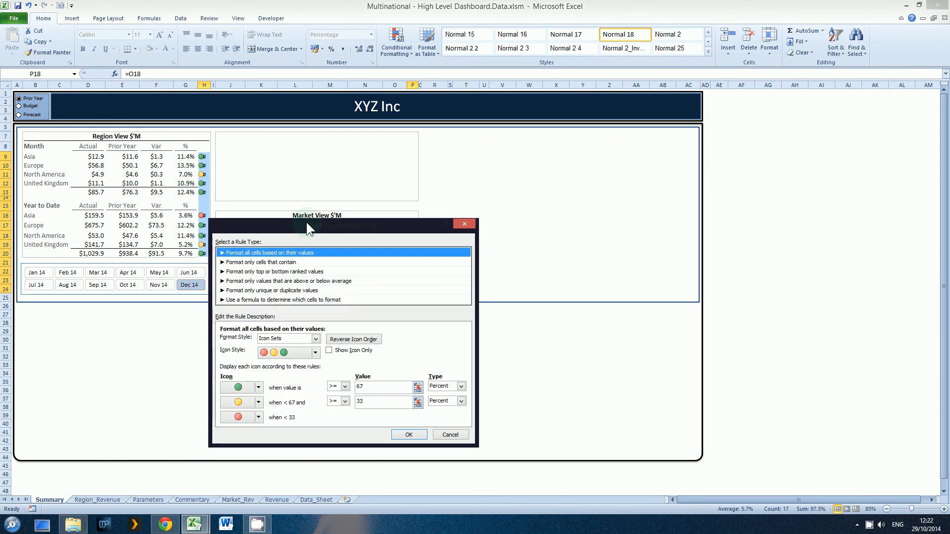
left_click_drag(306, 222, 463, 89)
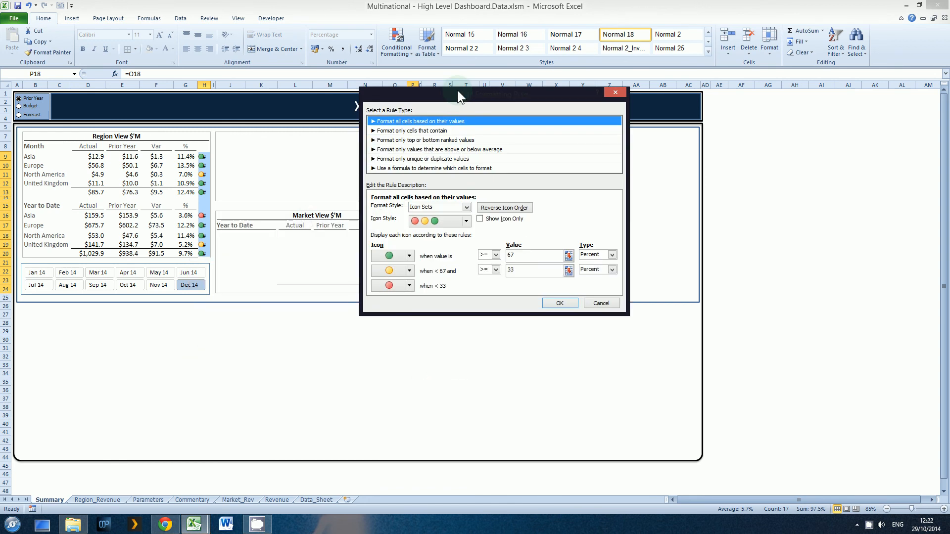
left_click(612, 254)
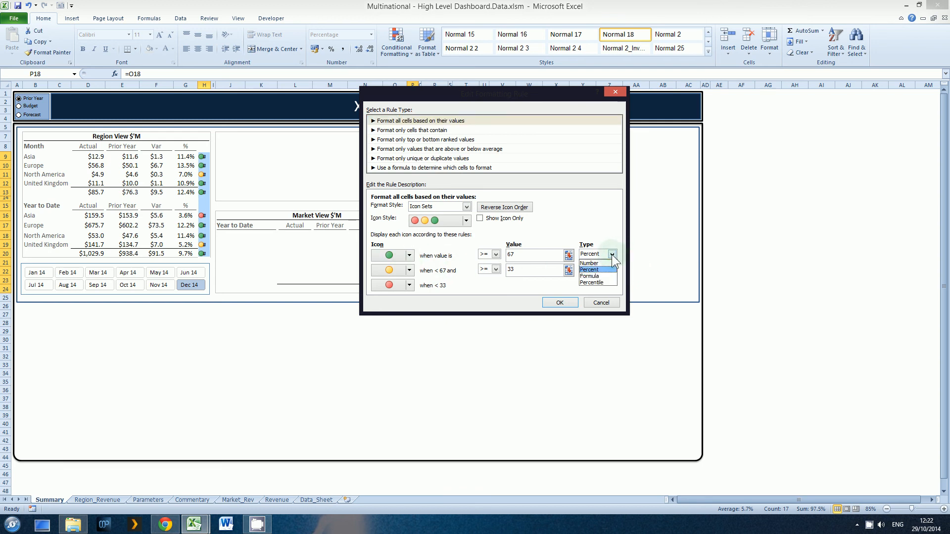
left_click(596, 261)
left_click(612, 269)
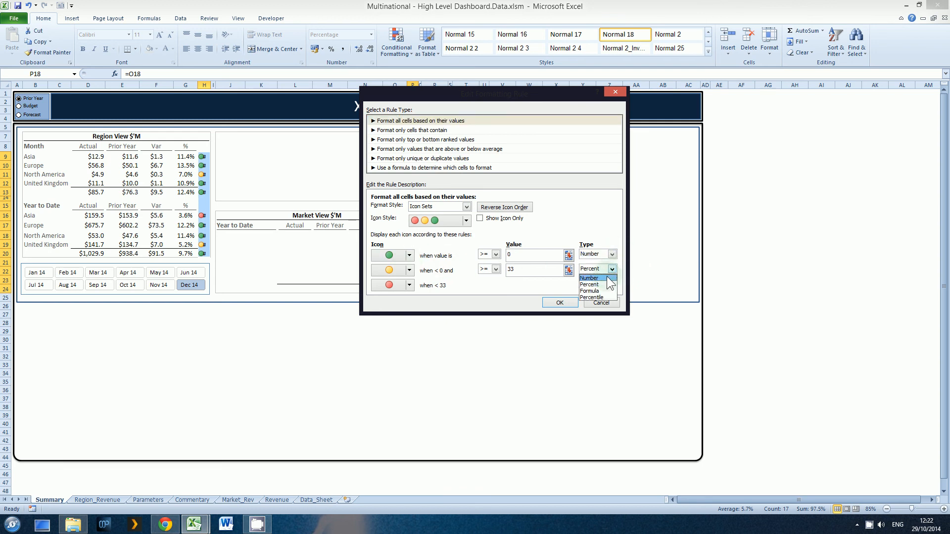
left_click(601, 276)
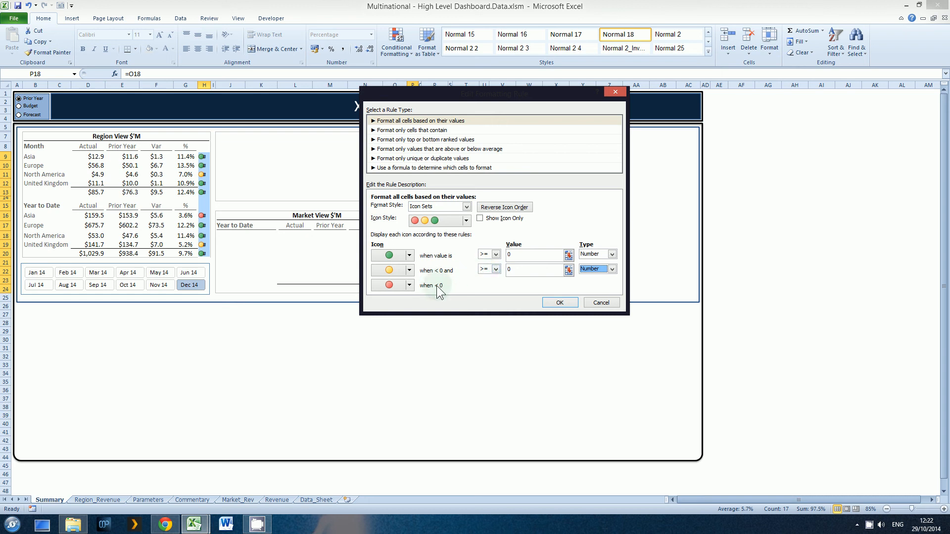
Set the yellow icon's lower threshold to the Red Status value on the Parameters sheet, =Parameters!$D$37.
left_click(568, 270)
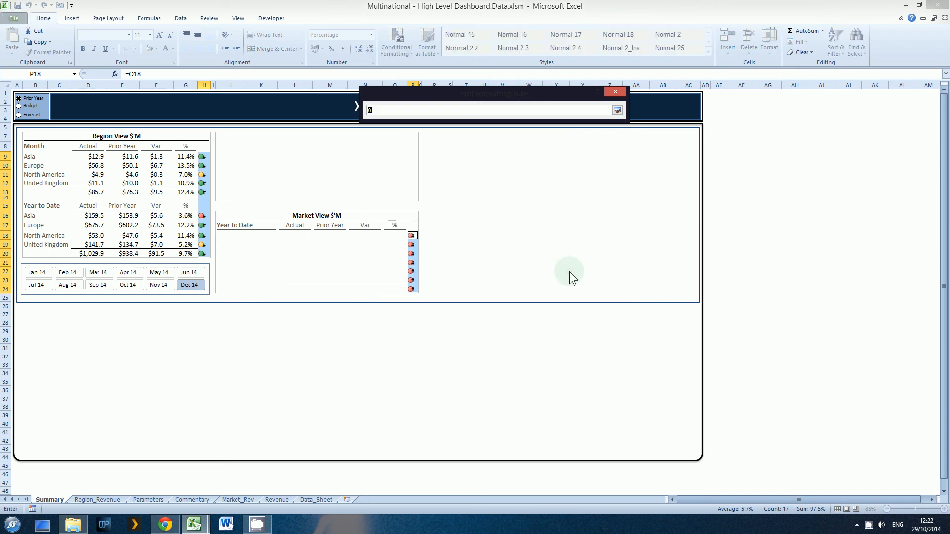
left_click(157, 501)
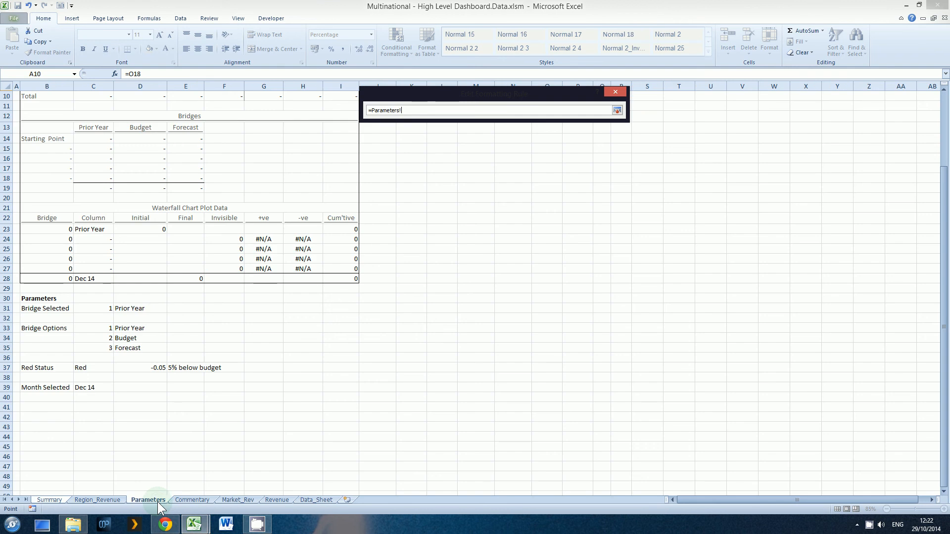
left_click(142, 368)
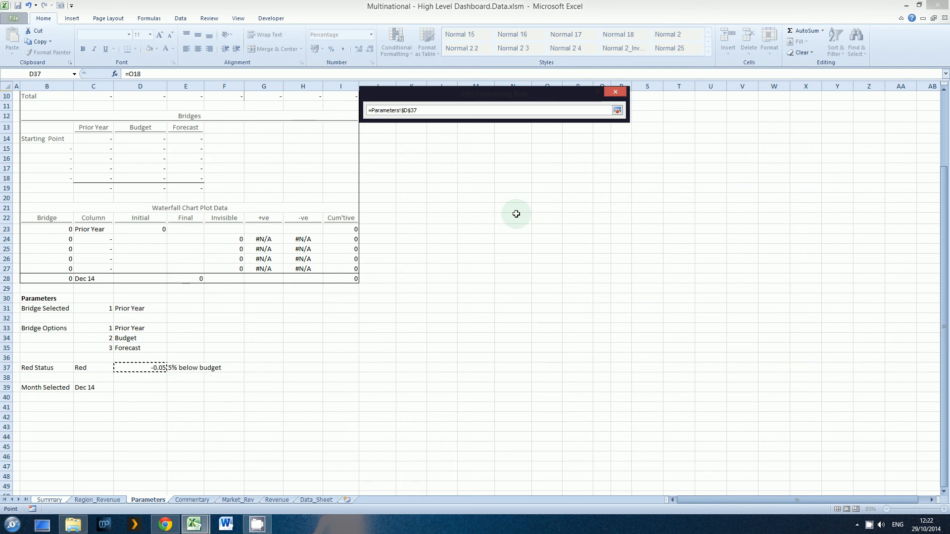
left_click(617, 111)
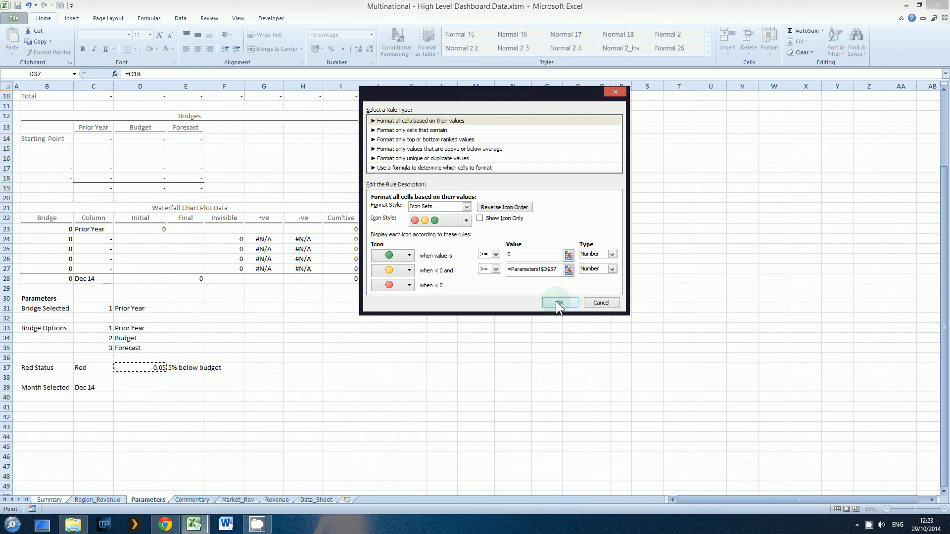
Make the icon set rule show icons only, without the cell values, and apply it to the status columns.
left_click(480, 218)
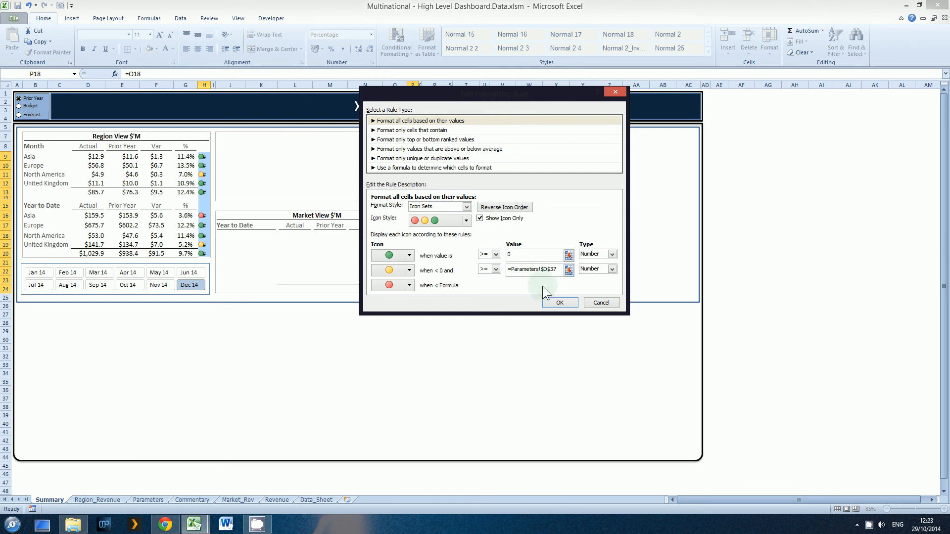
left_click(557, 301)
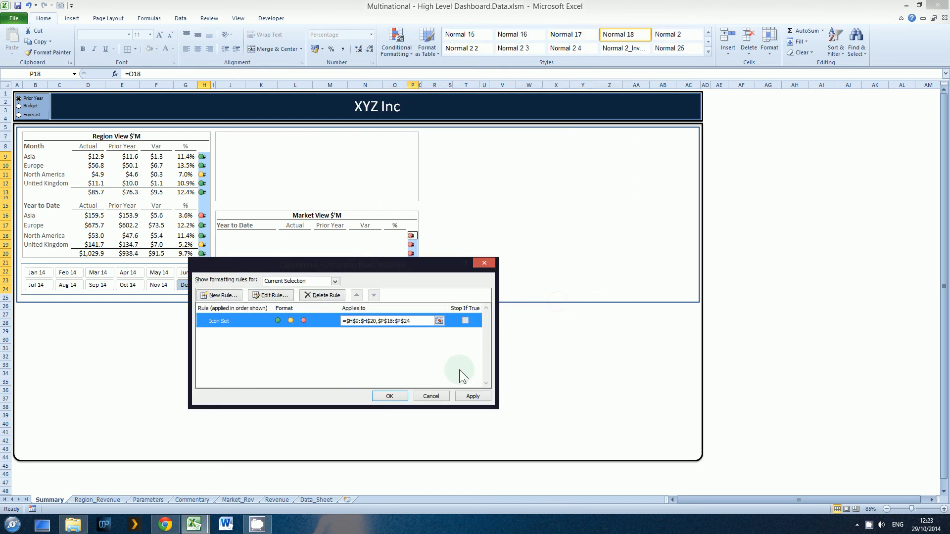
left_click(465, 397)
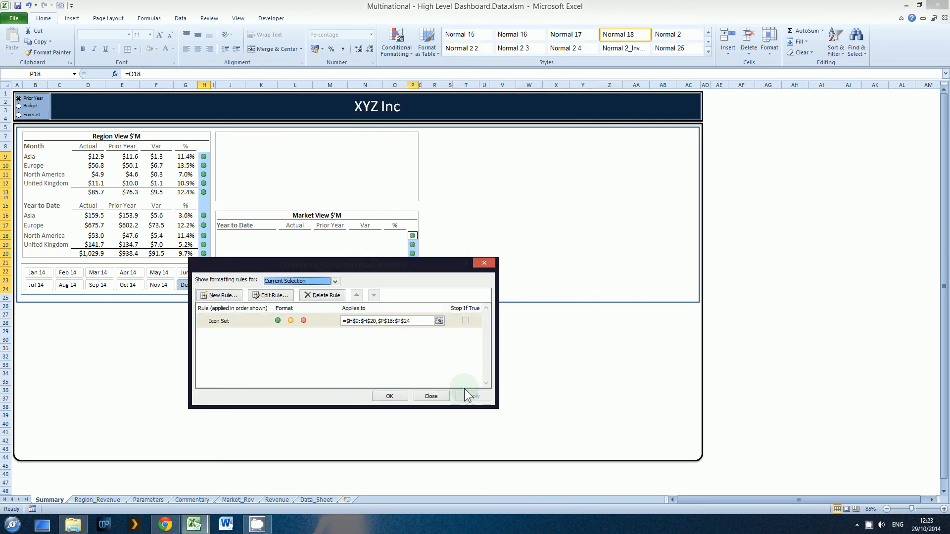
left_click(397, 396)
Select Jan 14 and Feb 14 in the month slicer and compare the status icons with the Region View percentages.
left_click(412, 244)
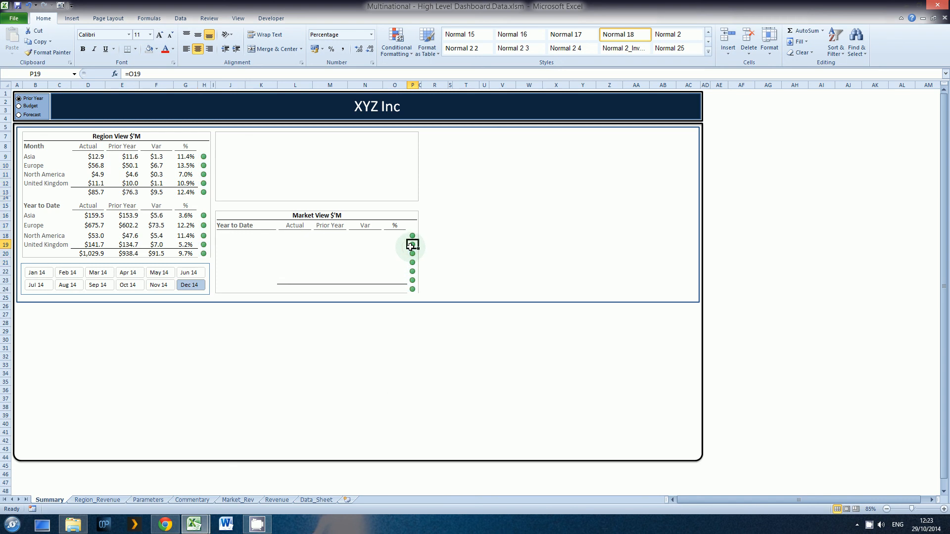
left_click(230, 188)
left_click(203, 157)
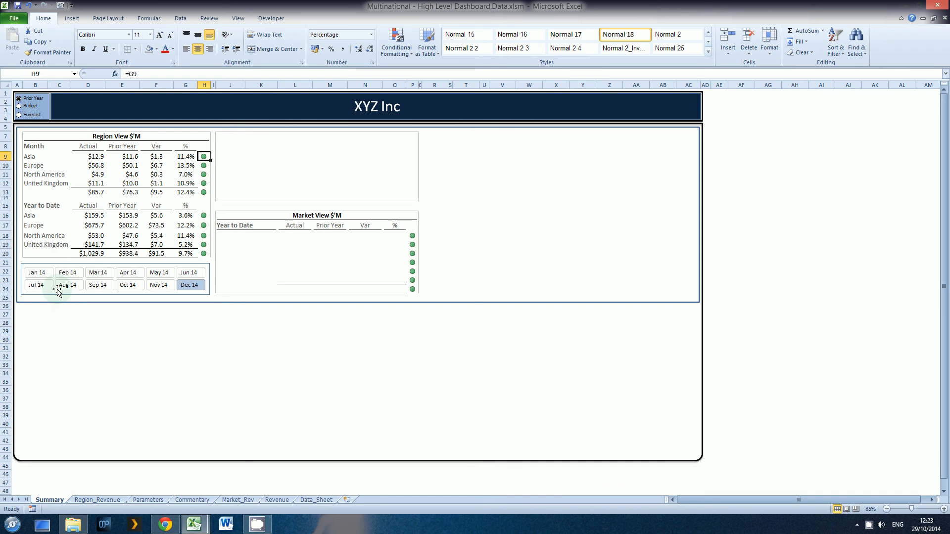
left_click(37, 272)
left_click(69, 273)
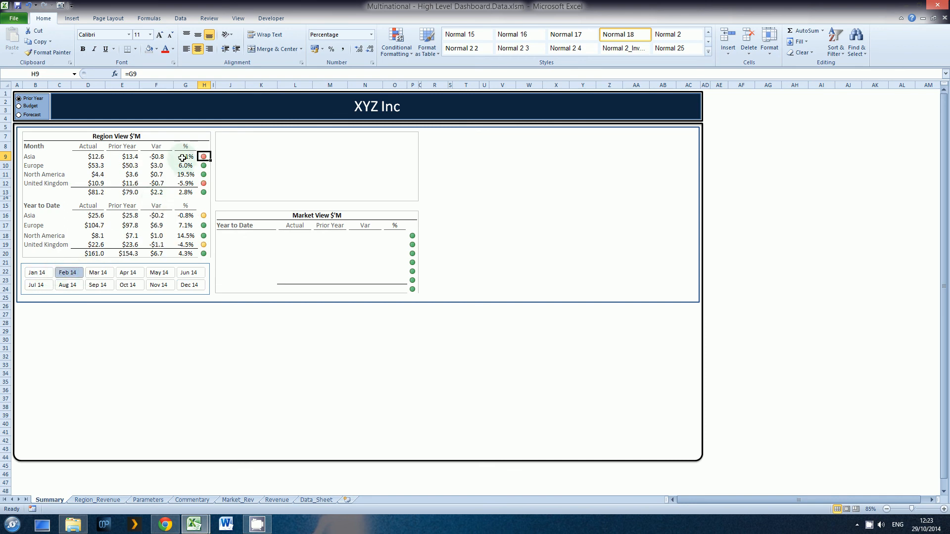
left_click(184, 217)
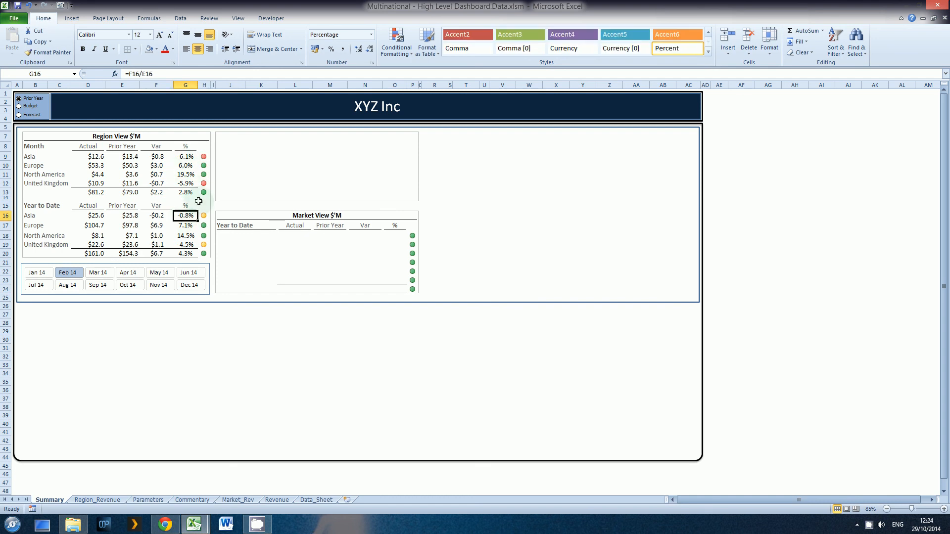
Go through the months Mar 14 to Nov 14 in the slicer to check the status icons against Prior Year.
left_click(100, 273)
left_click(126, 273)
left_click(160, 274)
left_click(182, 273)
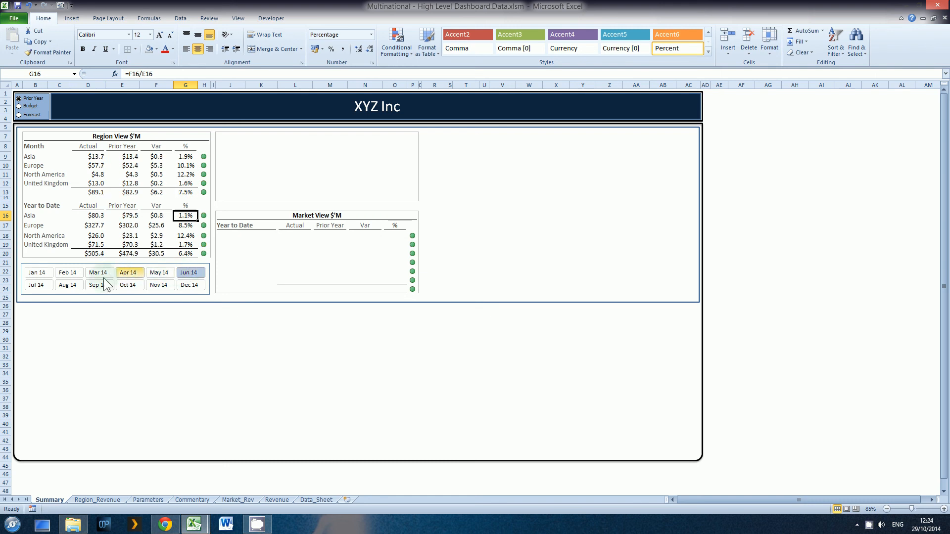
left_click(37, 285)
left_click(69, 285)
left_click(99, 286)
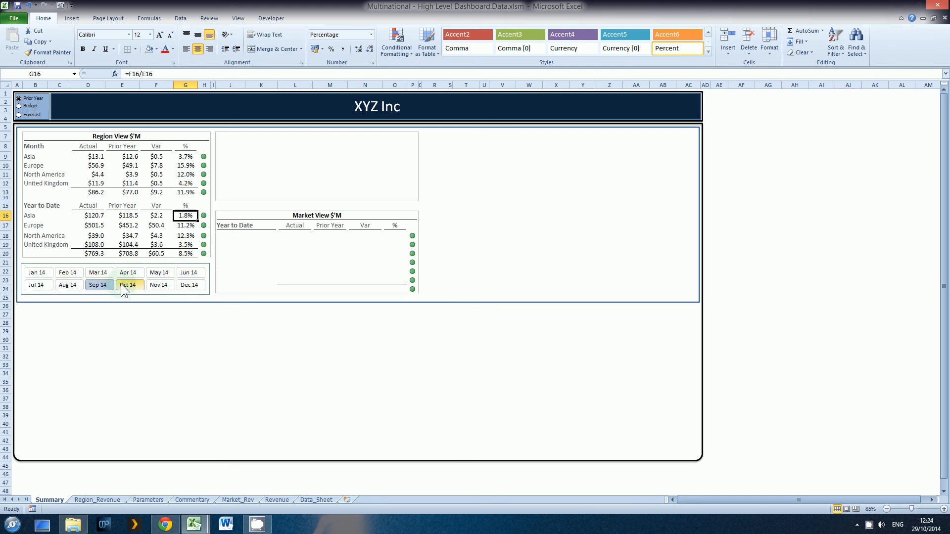
left_click(126, 286)
left_click(158, 286)
Switch the comparison to Forecast and go through Jan 14 to Dec 14 to check the status icons.
left_click(20, 115)
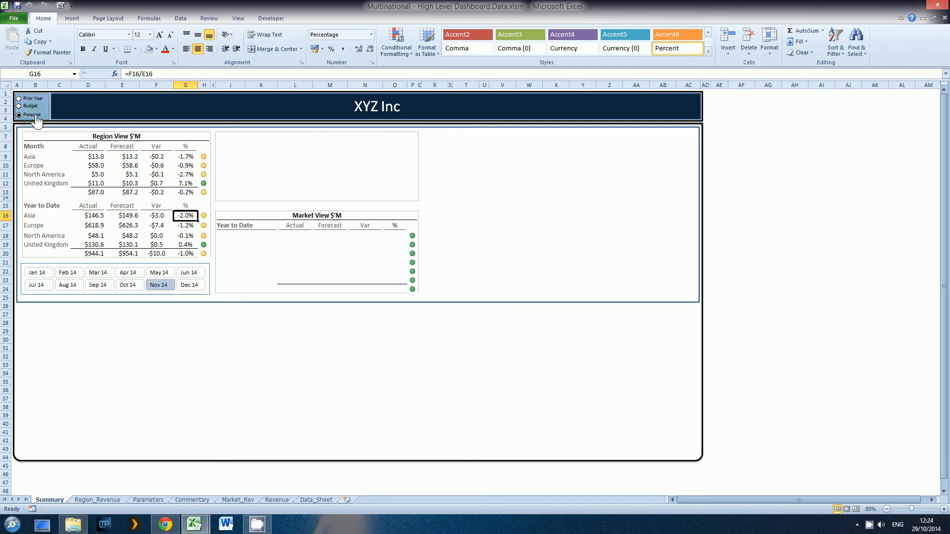
left_click(36, 273)
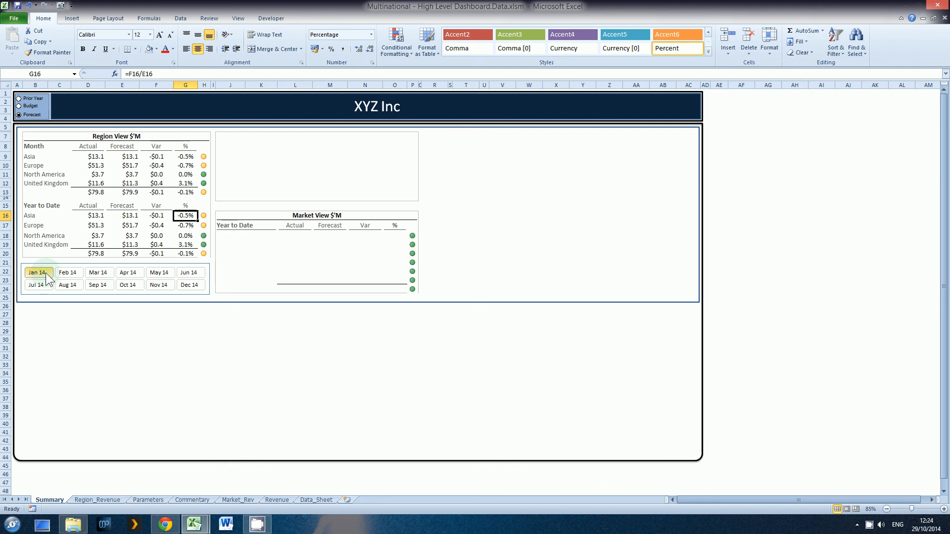
left_click(66, 273)
left_click(98, 272)
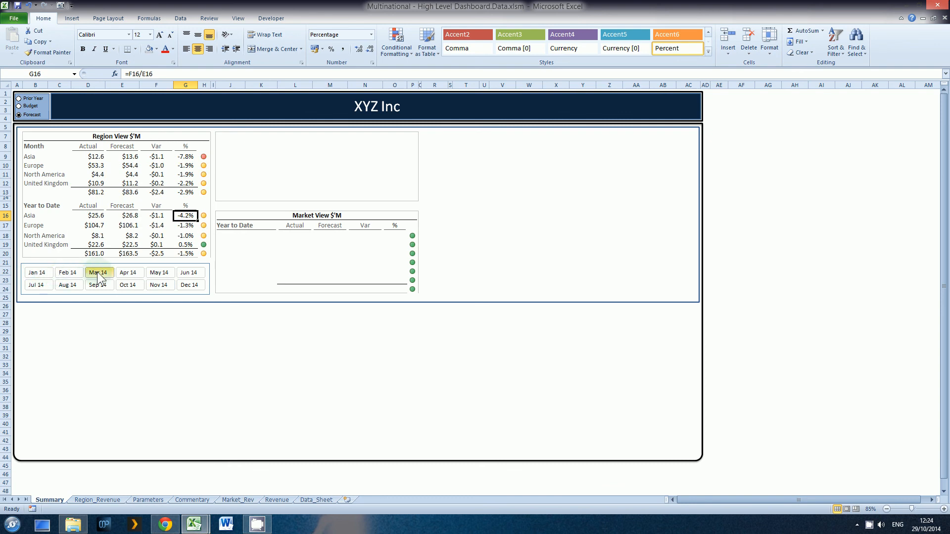
left_click(128, 272)
left_click(157, 273)
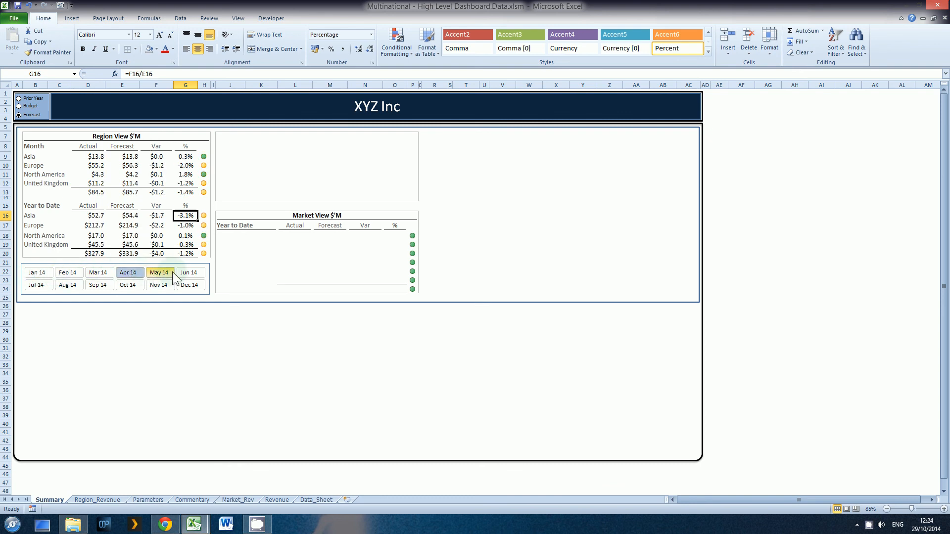
left_click(187, 274)
left_click(38, 286)
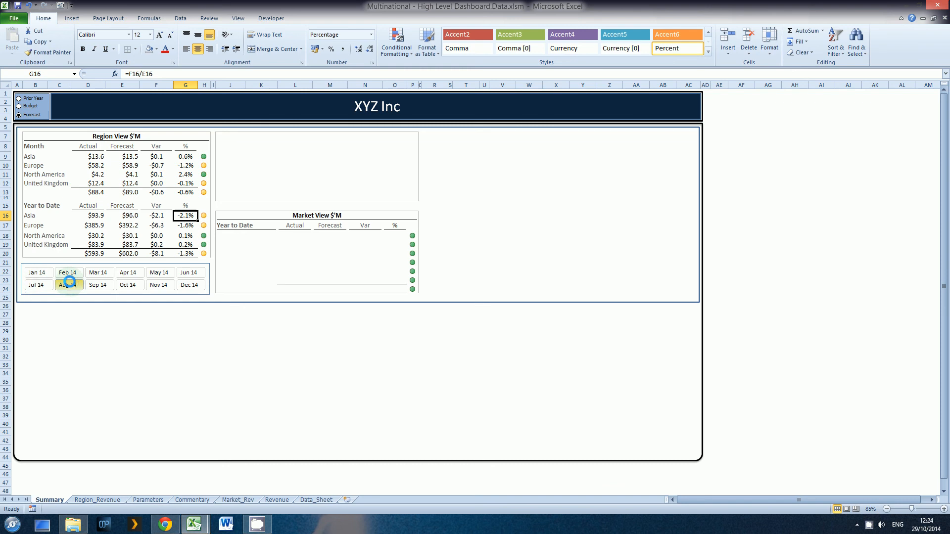
left_click(67, 284)
left_click(96, 283)
left_click(128, 286)
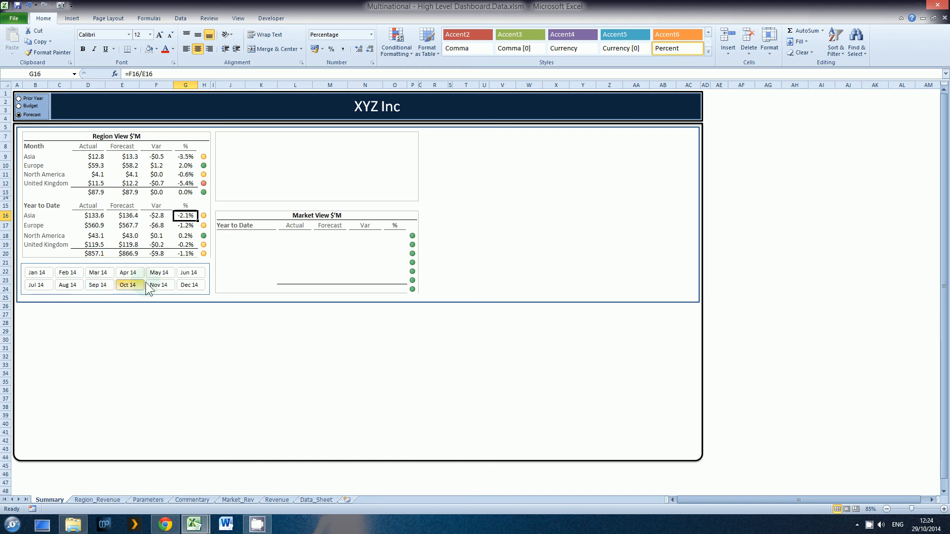
left_click(158, 285)
left_click(187, 284)
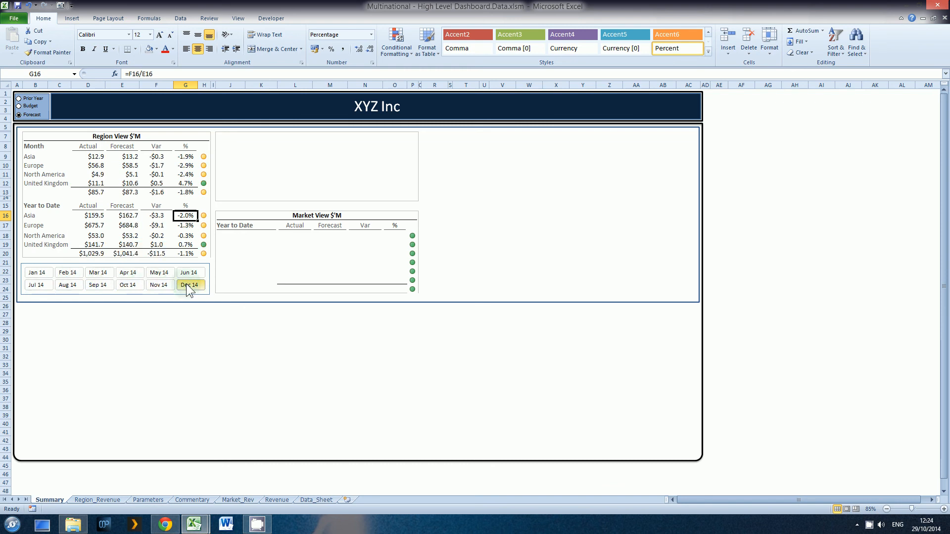
Check the Dec 14 status icons with the comparison set to Budget, and return it to Prior Year.
left_click(32, 107)
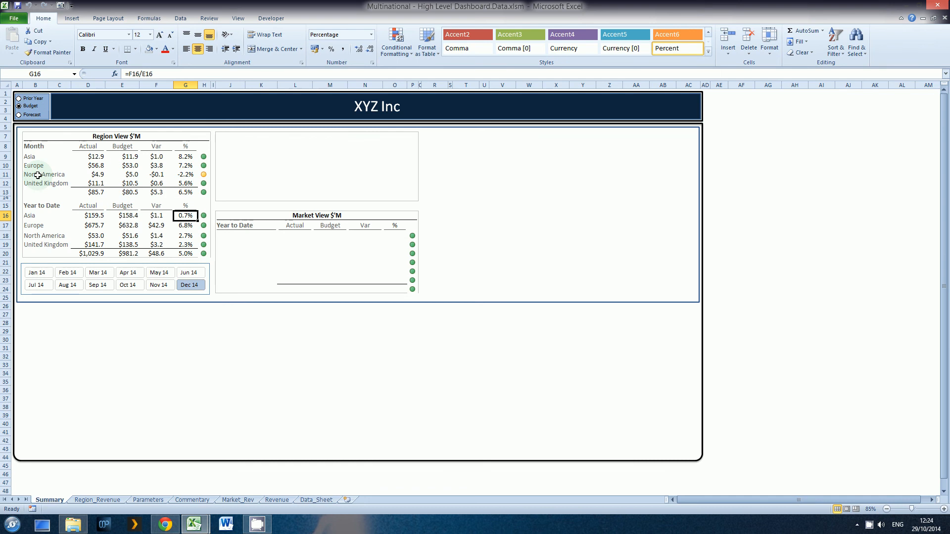
left_click(35, 98)
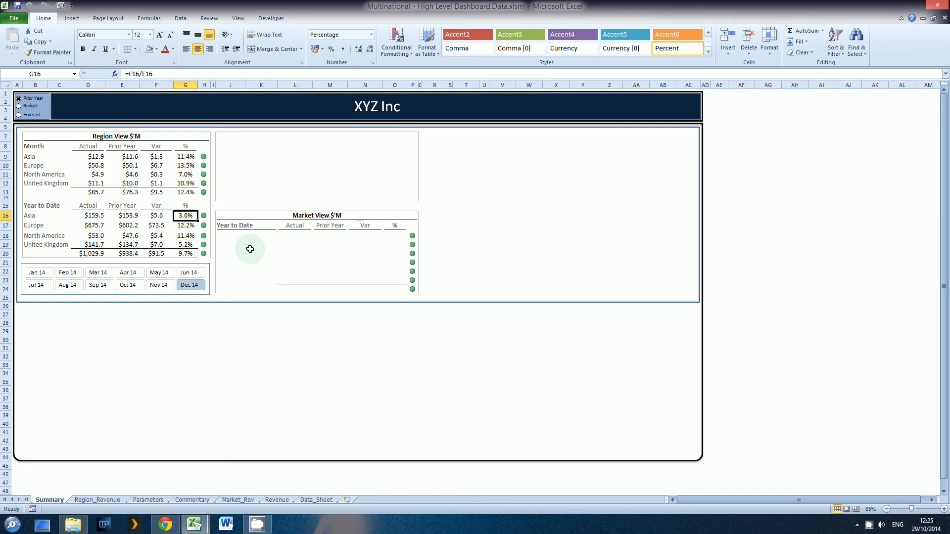
left_click(204, 330)
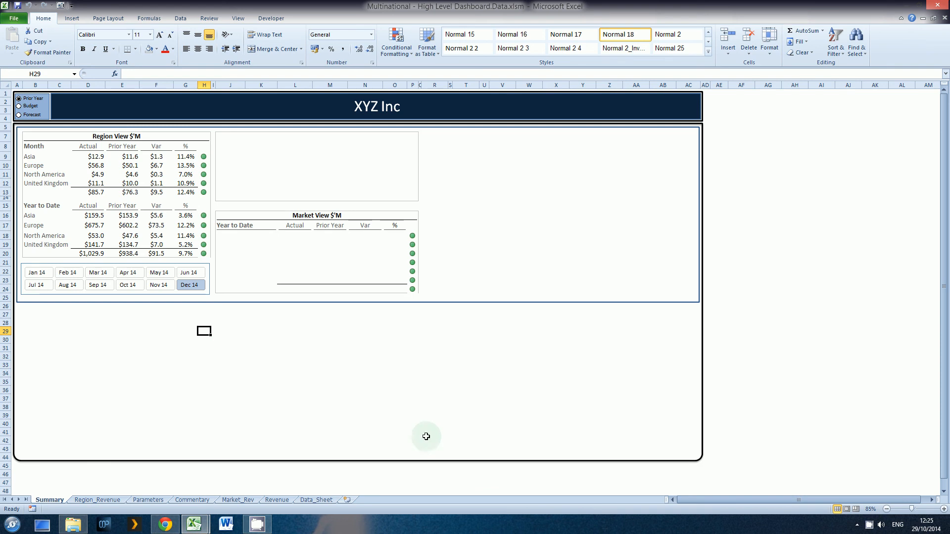
left_click(868, 526)
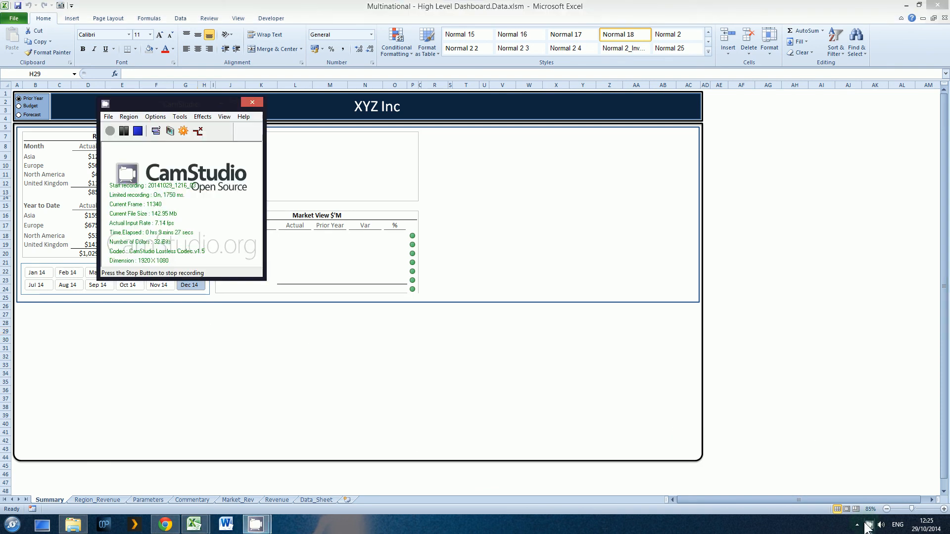